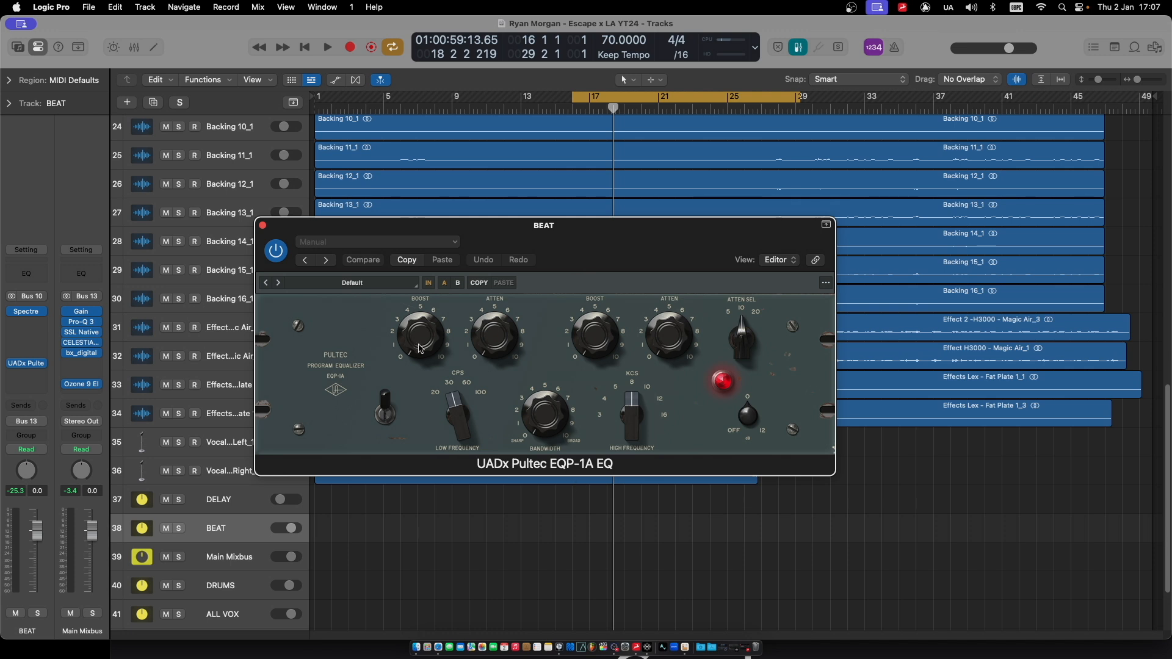
Slightly adjust the low-frequency boost of the Pultec EQP-1A EQ on the BEAT channel and close the plug-in.
{"action": "left_click_drag", "start_coordinate": [419, 348], "coordinate": [421, 342]}
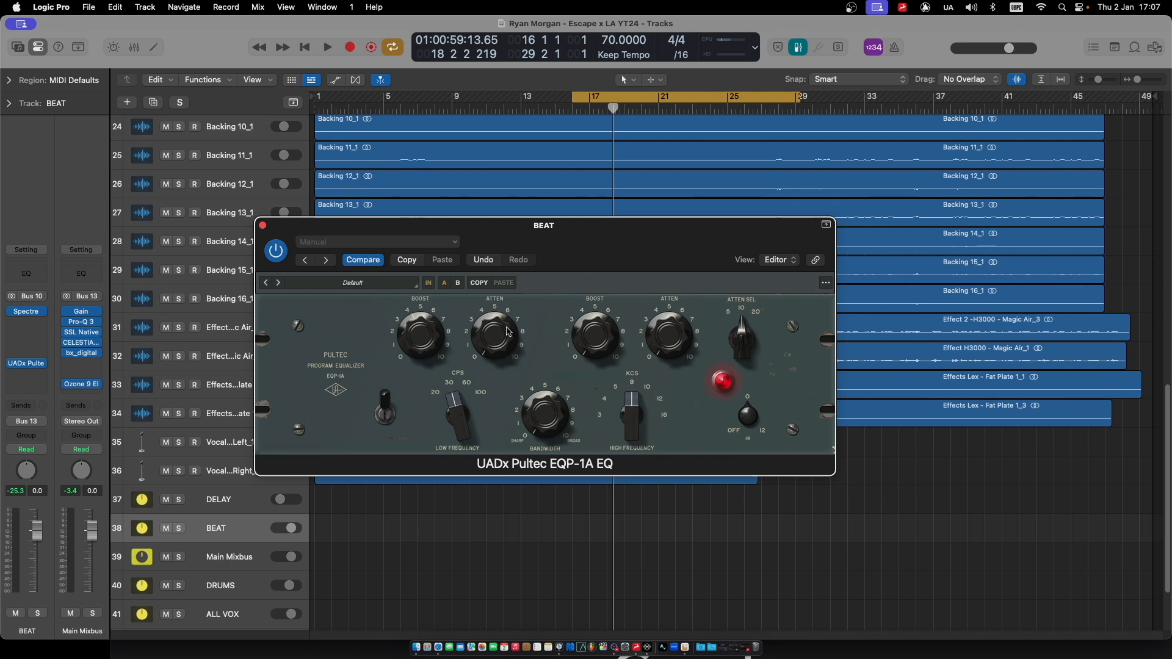
{"action": "left_click_drag", "start_coordinate": [546, 224], "coordinate": [533, 249]}
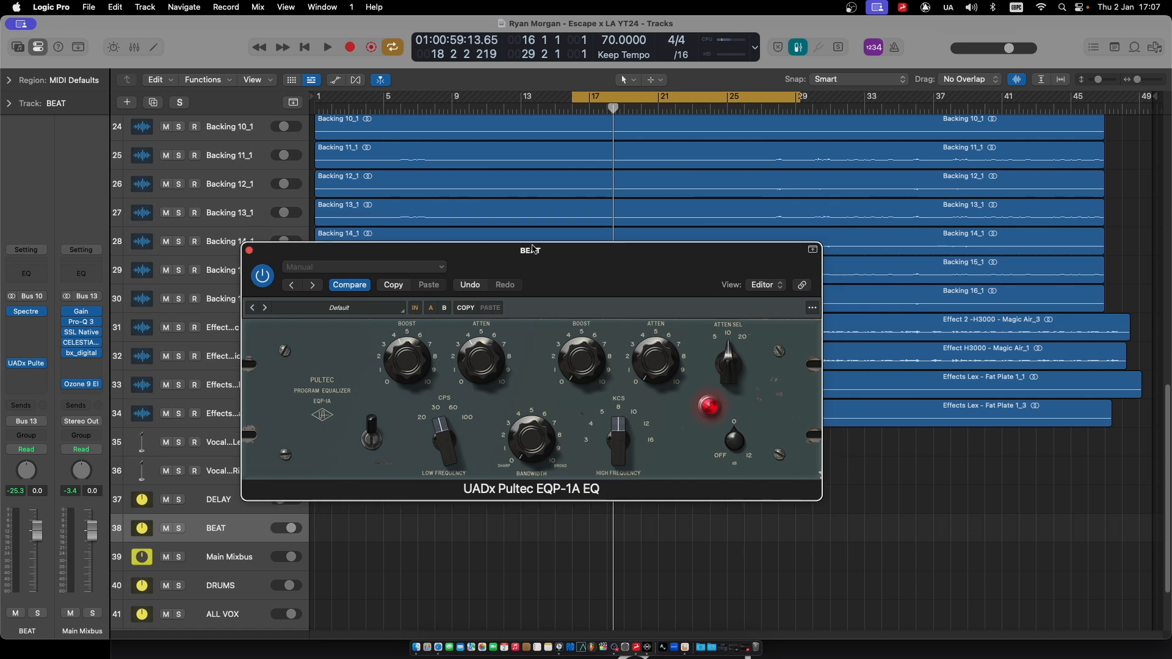
{"action": "left_click", "coordinate": [250, 250]}
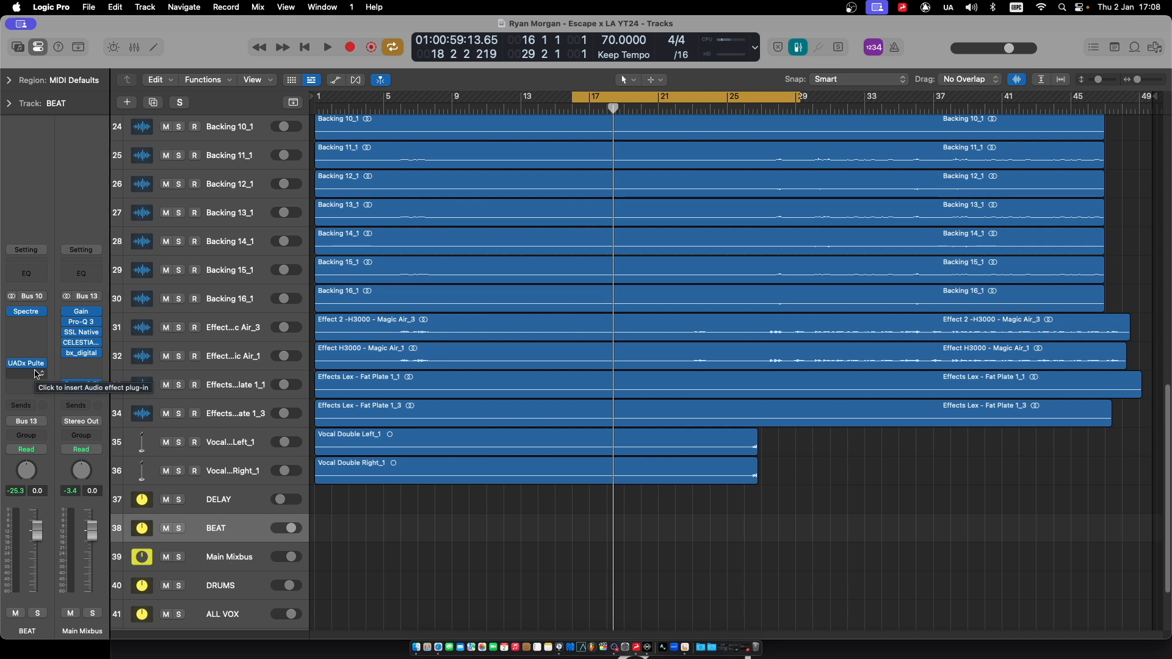
Insert a stereo Pro-Q 3 below the Pultec EQ on the BEAT channel and reposition its window.
{"action": "left_click", "coordinate": [36, 374]}
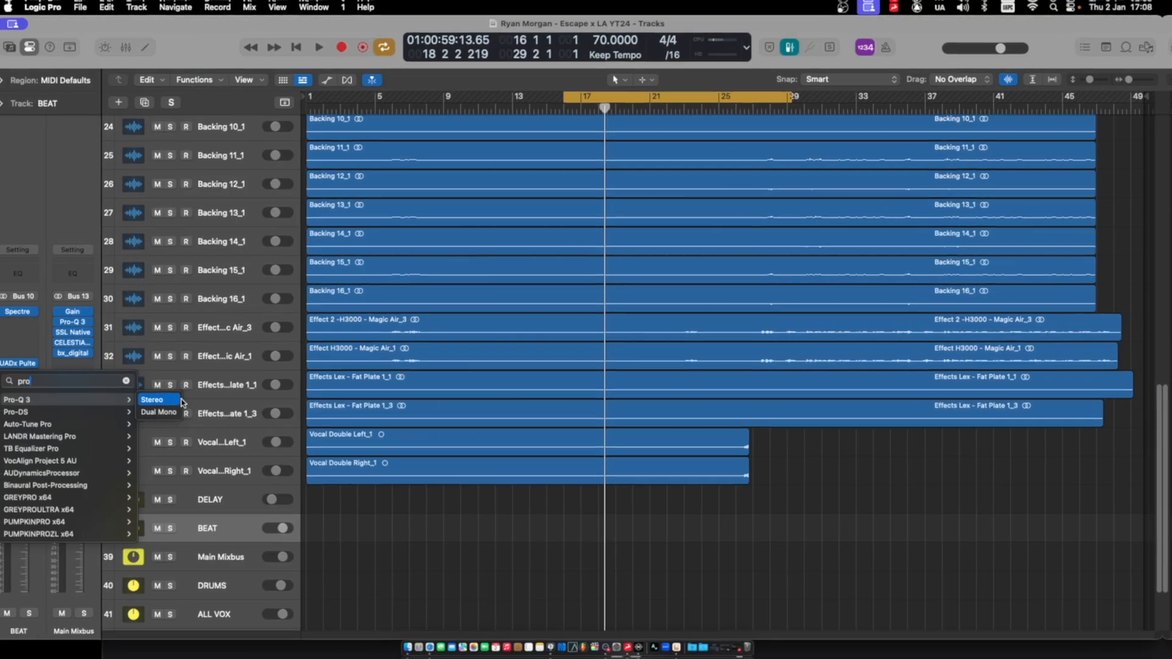
{"action": "left_click", "coordinate": [191, 403]}
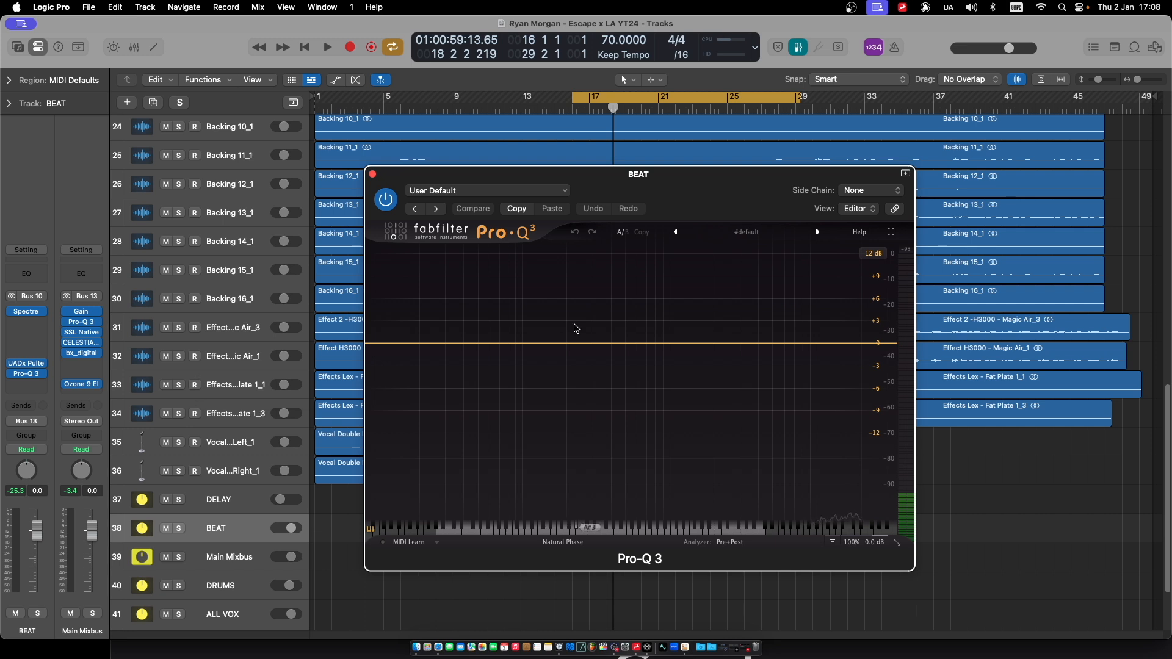
{"action": "left_click_drag", "start_coordinate": [720, 202], "coordinate": [675, 195]}
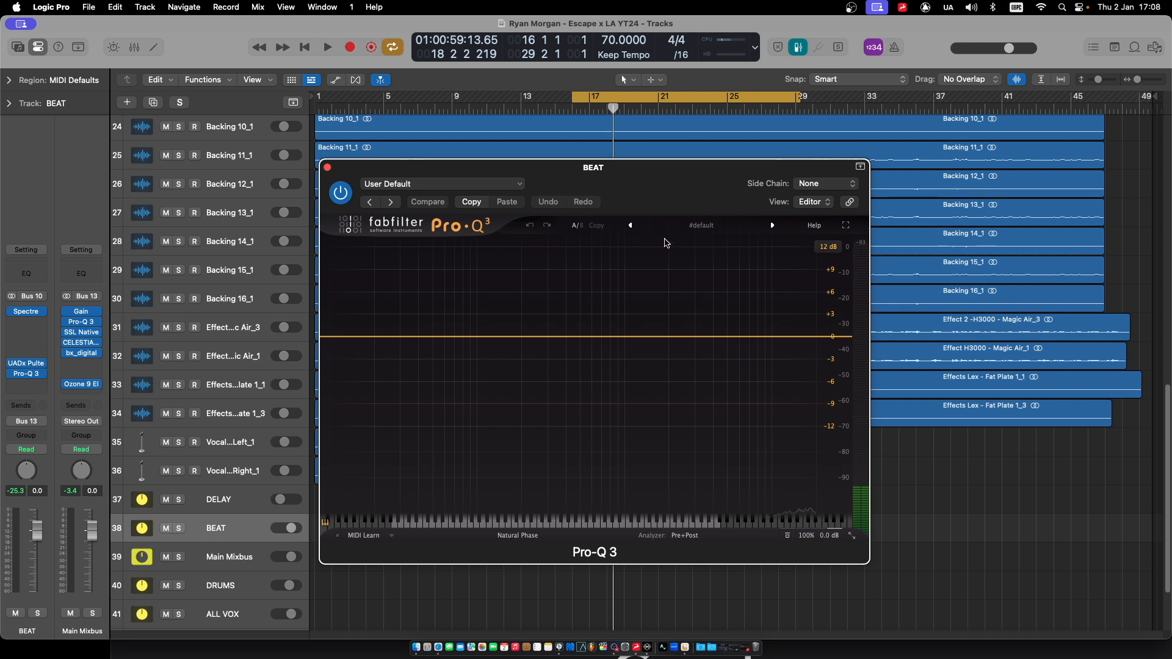
{"action": "left_click_drag", "start_coordinate": [673, 202], "coordinate": [648, 203]}
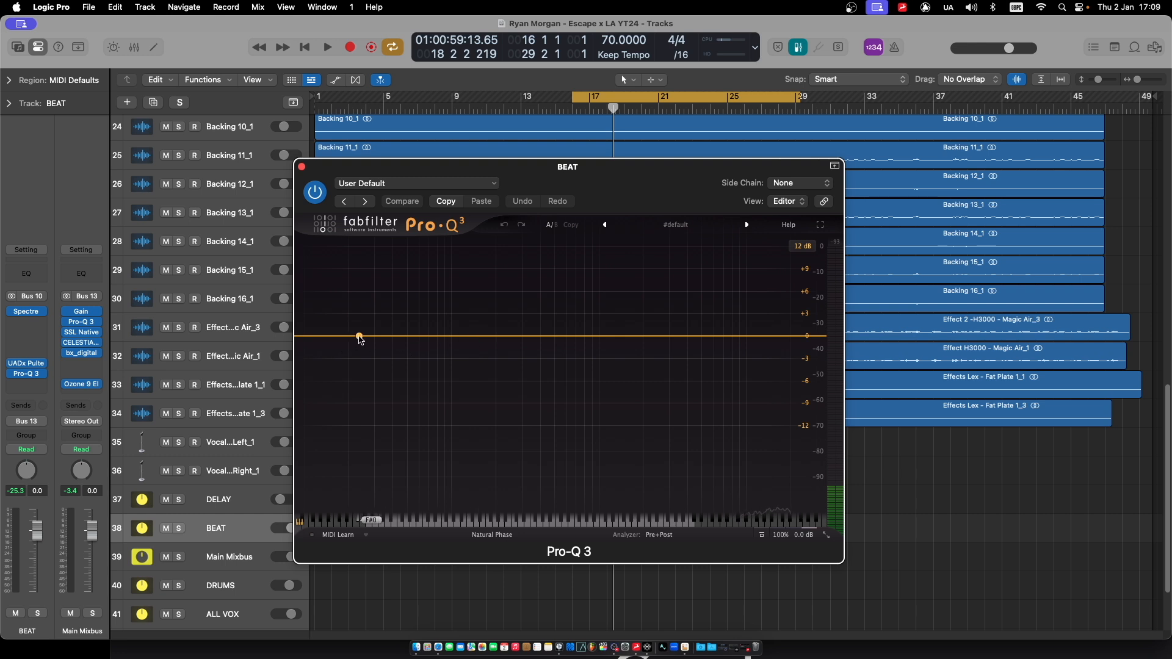
Add ten flat EQ bands across the Pro-Q 3 spectrum, from a low shelf at about 24 Hz up to a high shelf.
{"action": "left_click", "coordinate": [359, 337]}
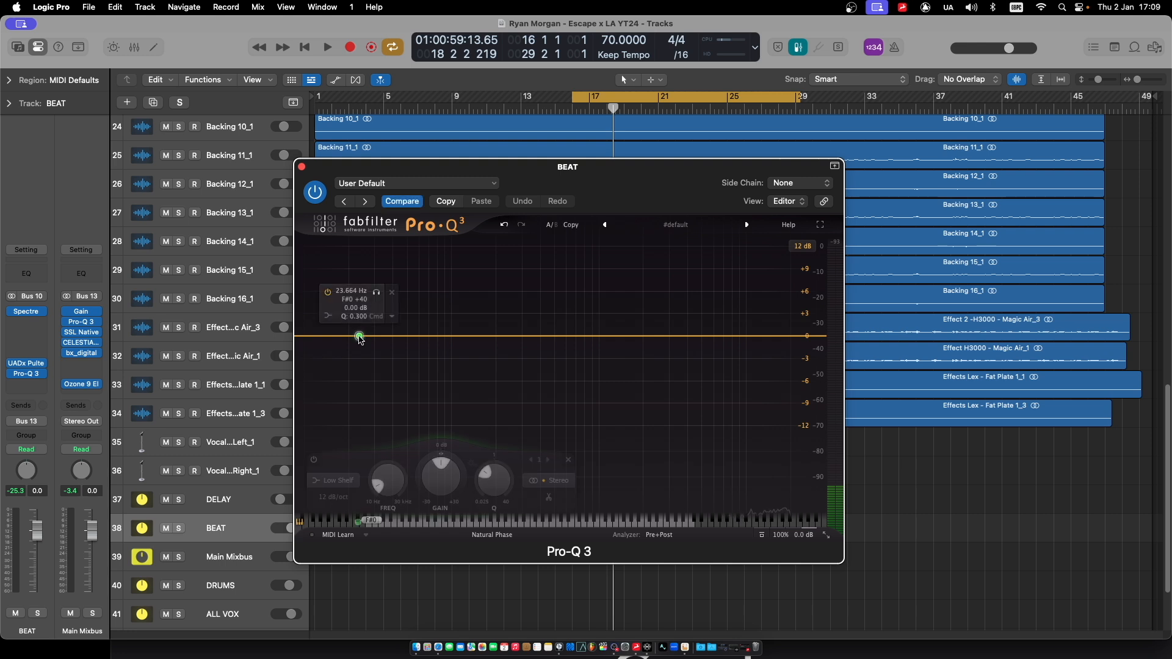
{"action": "left_click", "coordinate": [454, 336]}
{"action": "left_click", "coordinate": [495, 337]}
{"action": "left_click", "coordinate": [517, 336]}
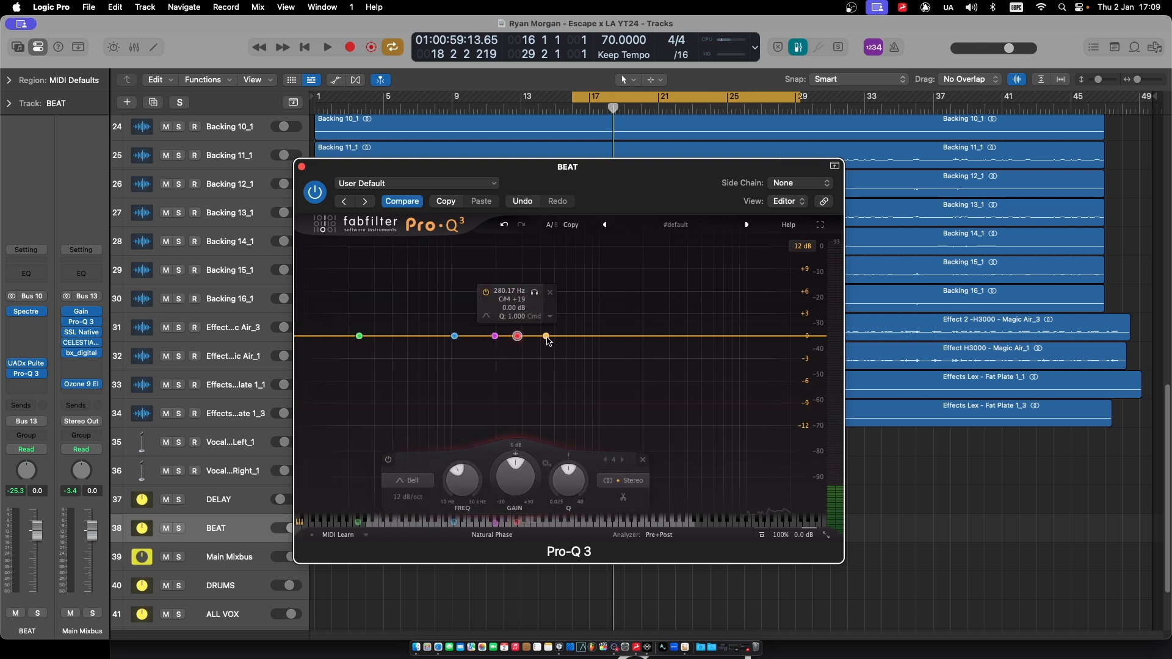
{"action": "left_click", "coordinate": [558, 336]}
{"action": "left_click", "coordinate": [619, 336]}
{"action": "left_click", "coordinate": [664, 337]}
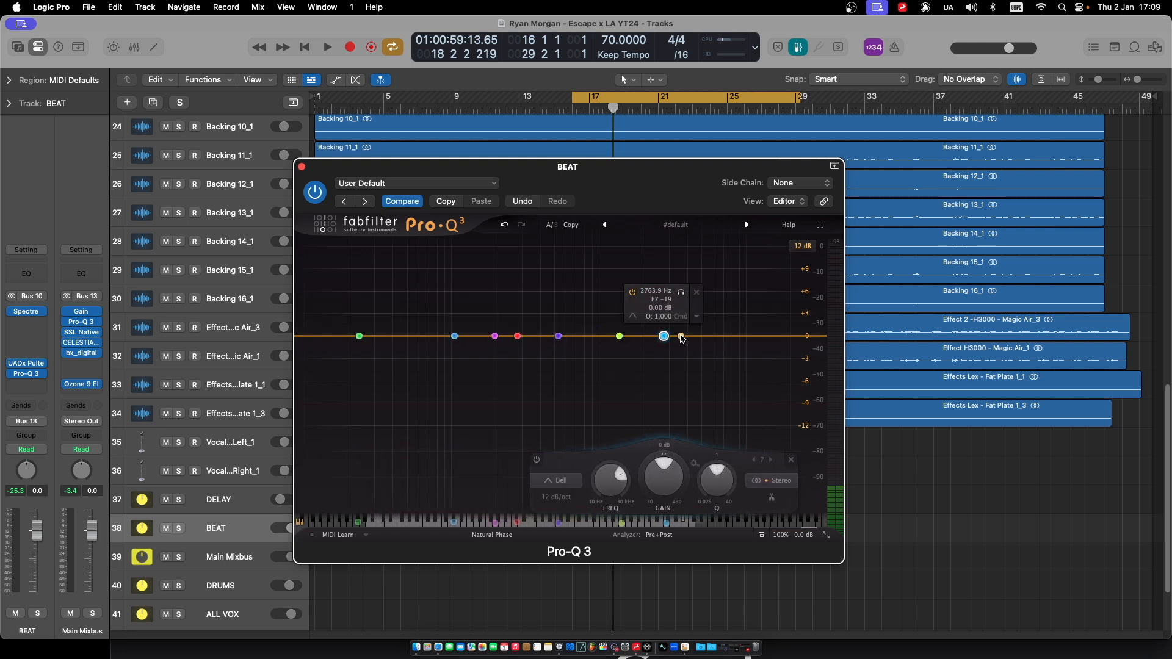
{"action": "left_click", "coordinate": [682, 336]}
{"action": "left_click", "coordinate": [725, 336]}
{"action": "left_click", "coordinate": [769, 336]}
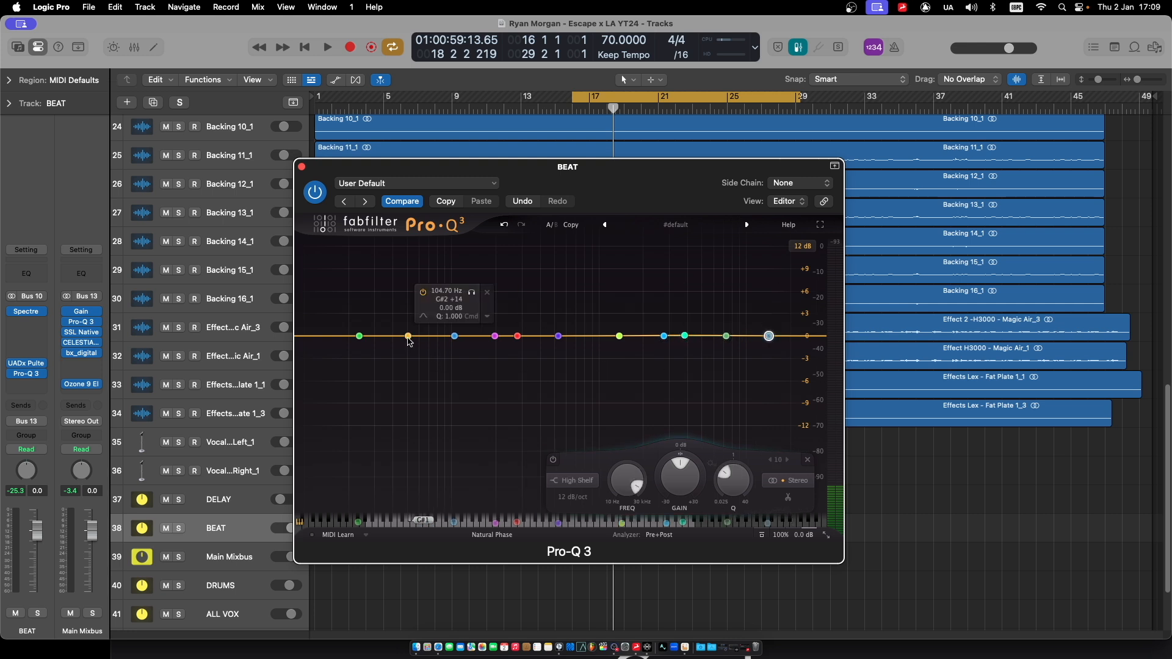
Add a bell above the low shelf, a 12 dB/oct low cut below it, and another bell just below the 1371.9 Hz band.
{"action": "left_click", "coordinate": [409, 336]}
{"action": "left_click", "coordinate": [335, 336]}
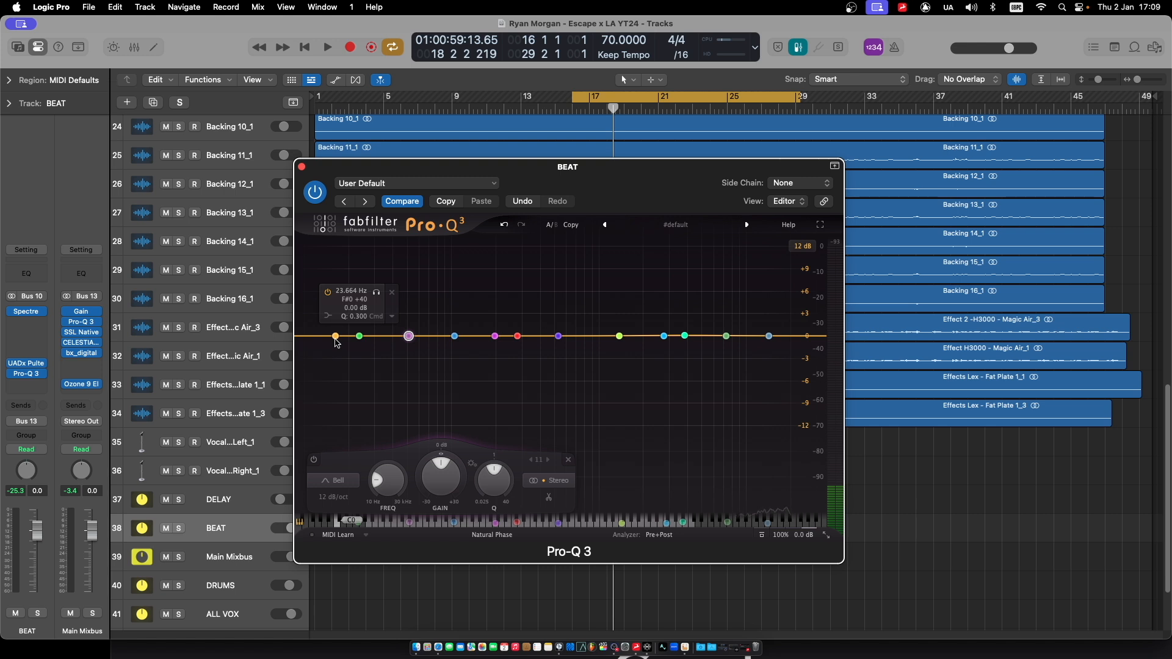
{"action": "left_click", "coordinate": [335, 336]}
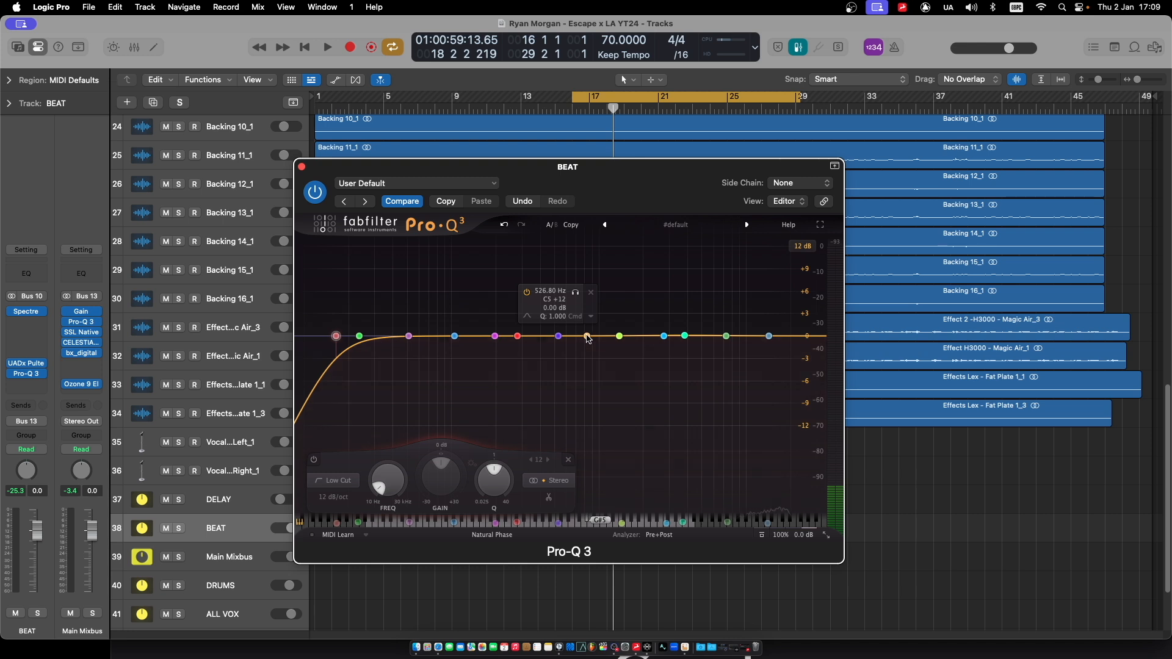
{"action": "left_click", "coordinate": [587, 336]}
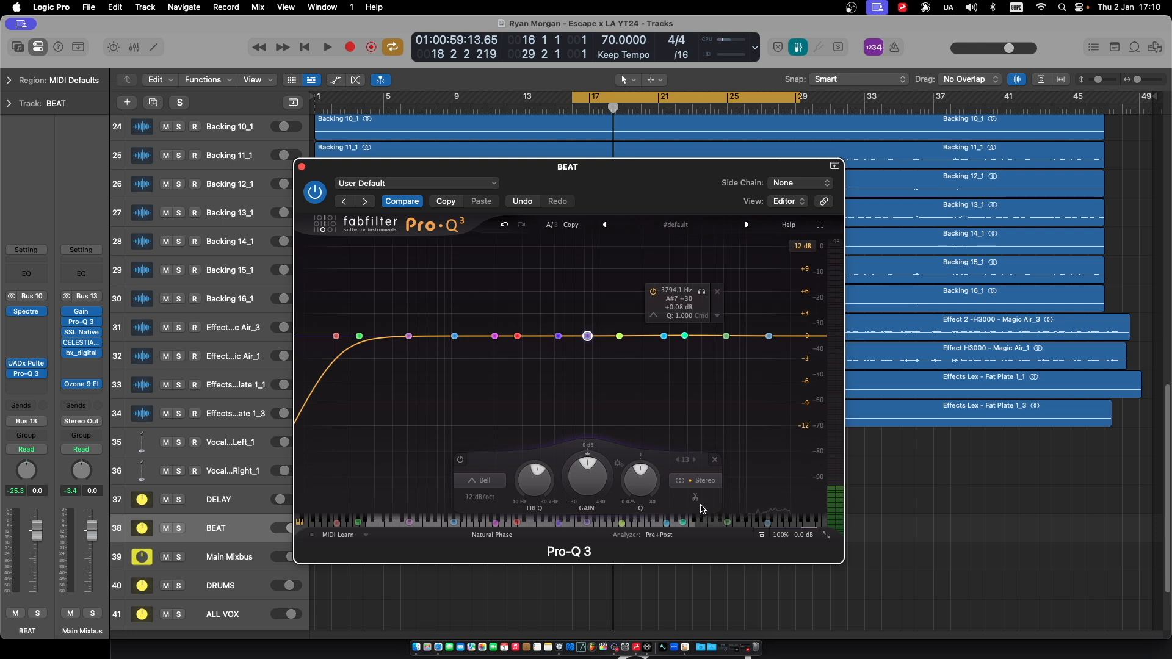
{"action": "left_click", "coordinate": [619, 336]}
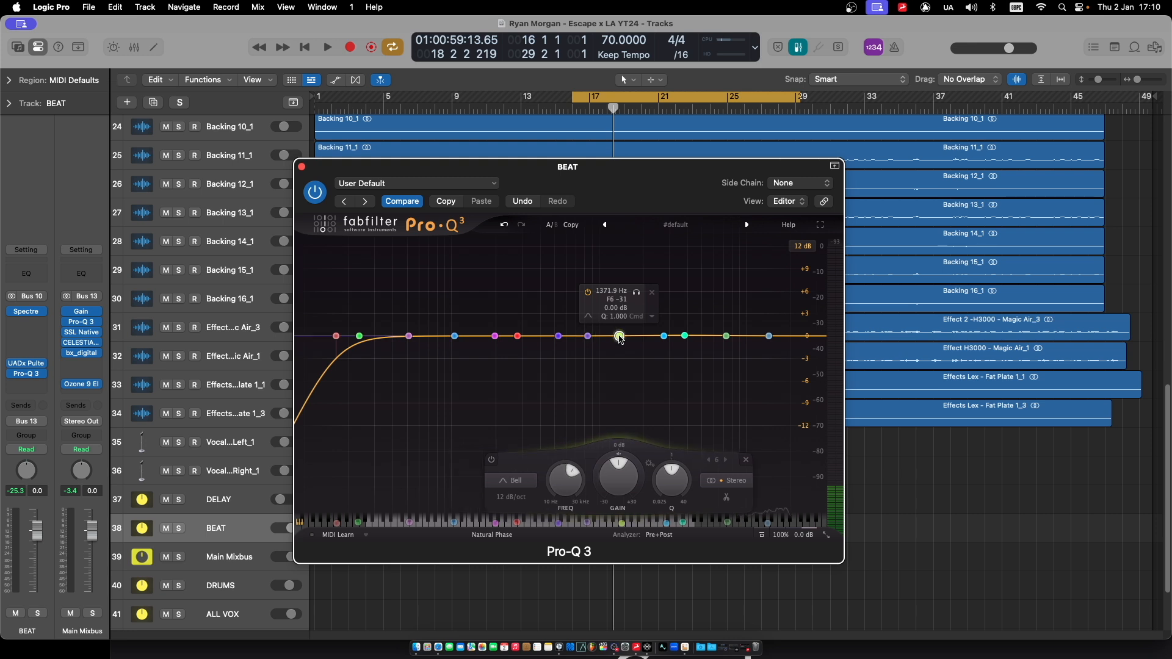
{"action": "mouse_move", "coordinate": [622, 462]}
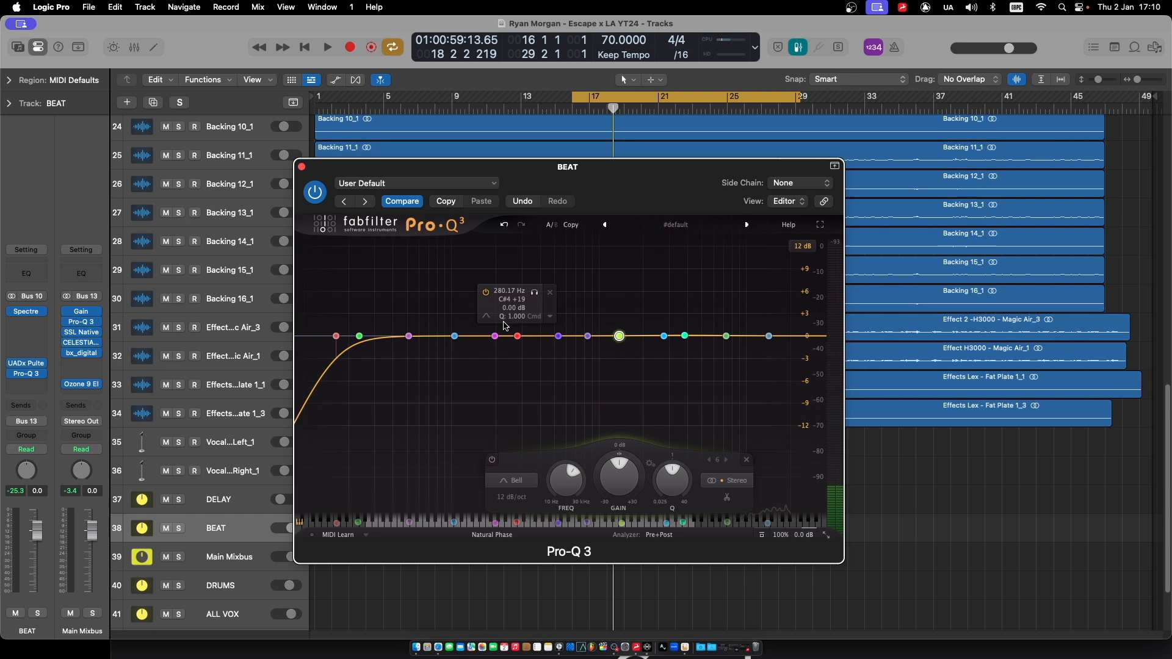
Open bx_digital V3 on the Main Mixbus and insert bx_digital V3 mix in the slot beneath it.
{"action": "left_click", "coordinate": [85, 353]}
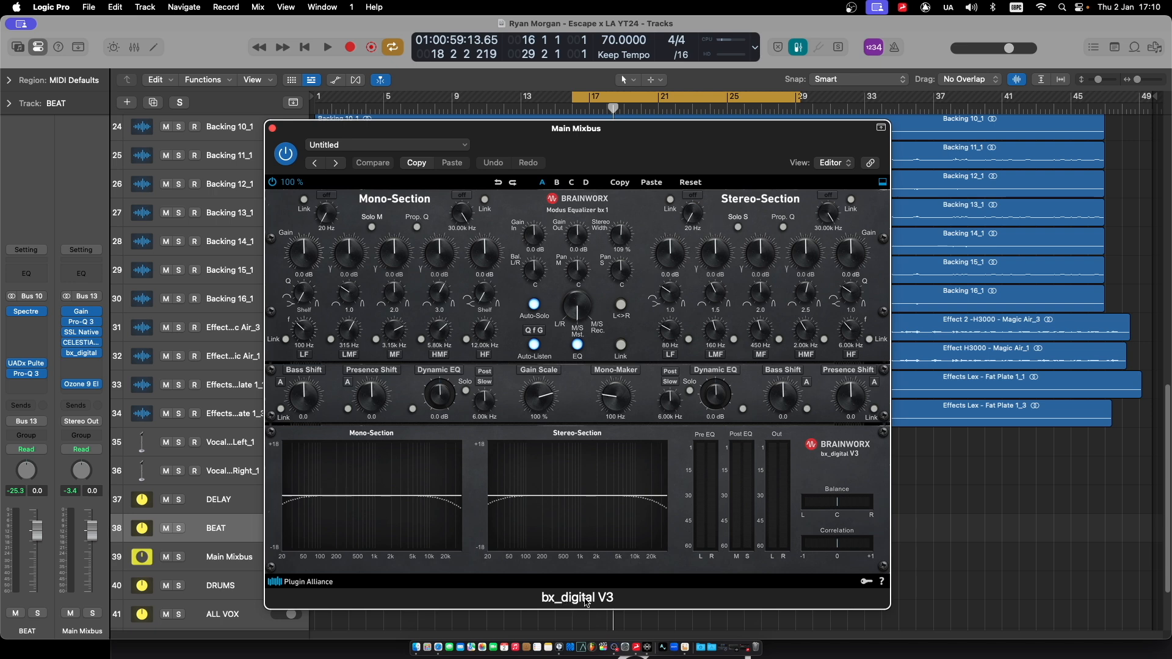
{"action": "mouse_move", "coordinate": [81, 364]}
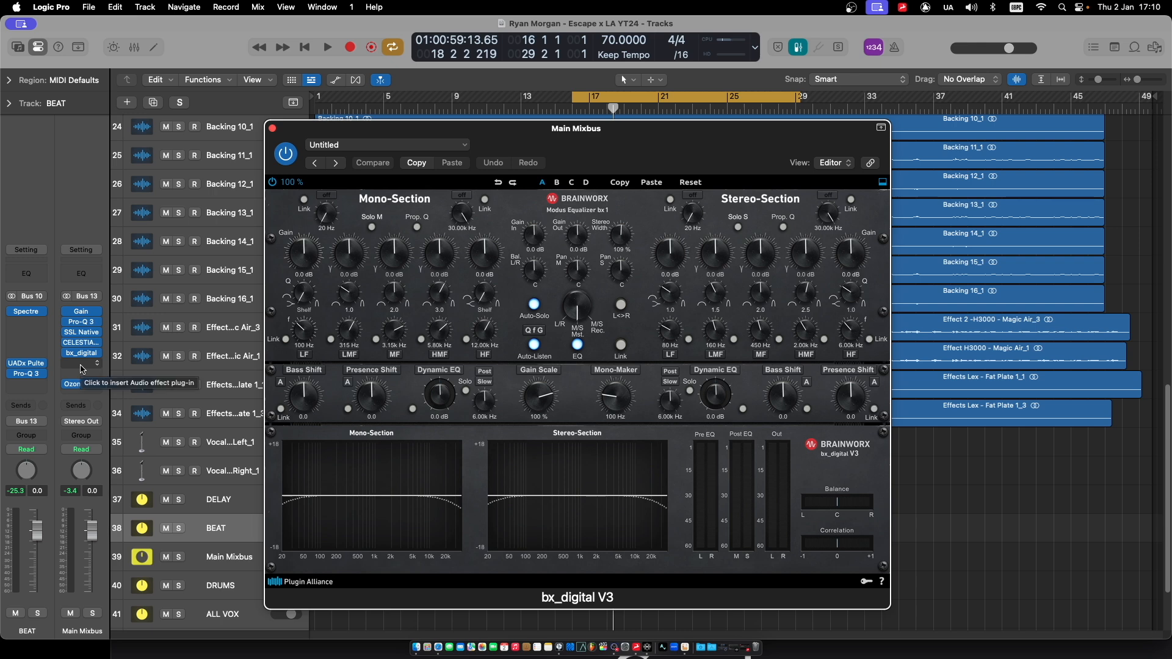
{"action": "left_click", "coordinate": [82, 369]}
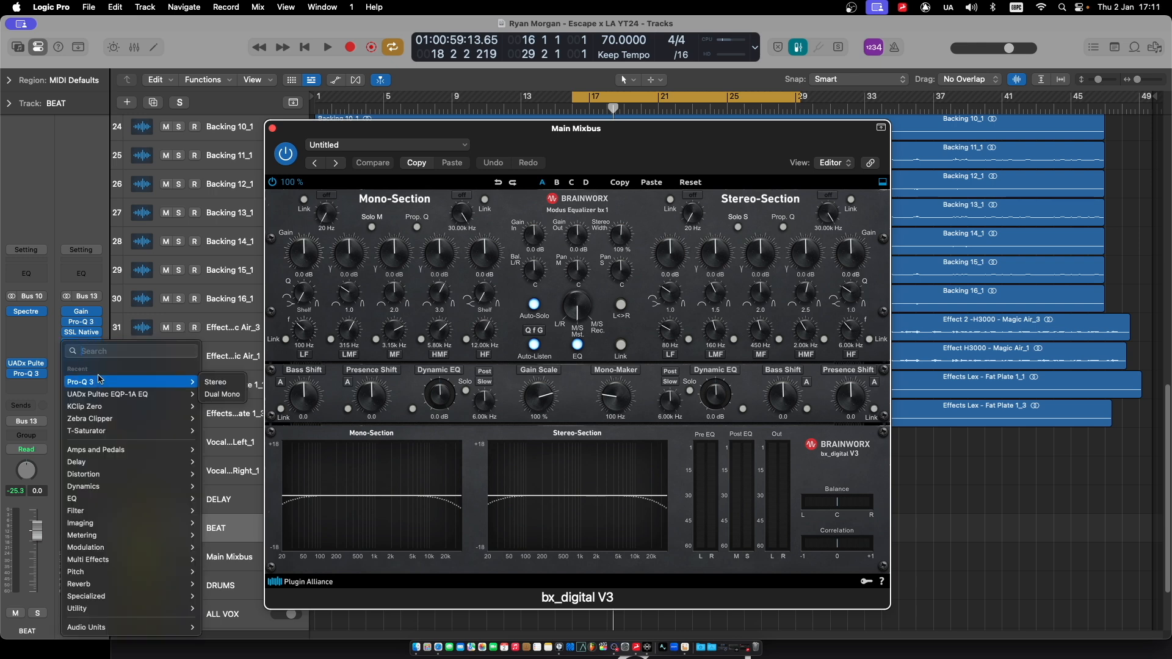
{"action": "type", "text": "bx dig"}
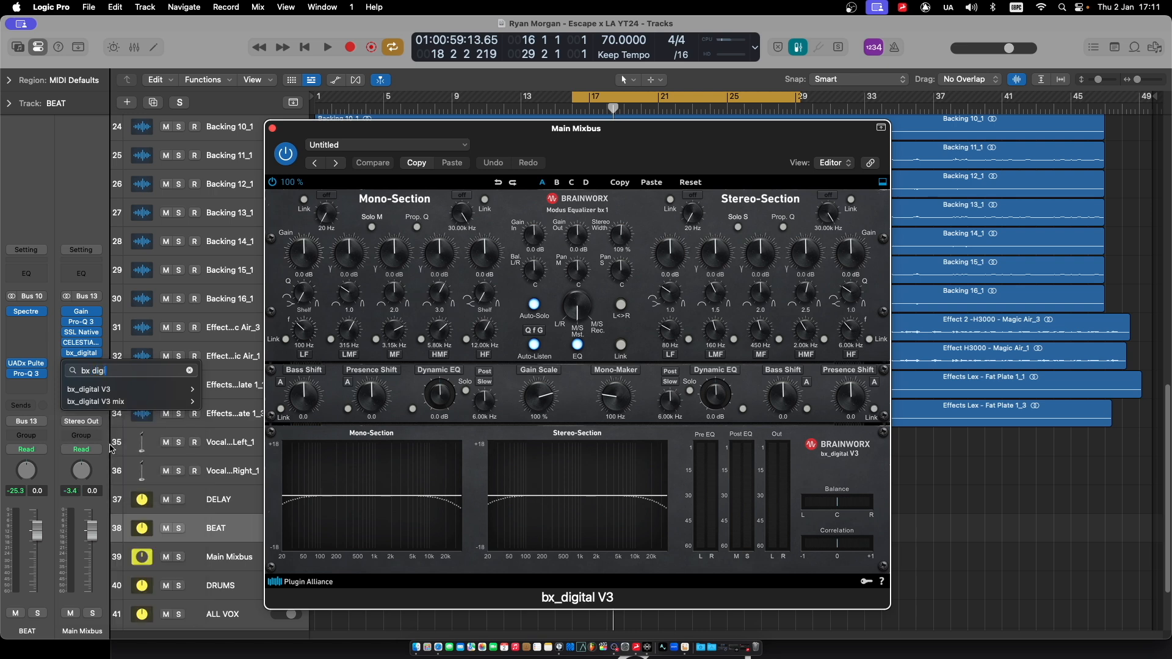
{"action": "mouse_move", "coordinate": [139, 402]}
{"action": "left_click", "coordinate": [215, 403]}
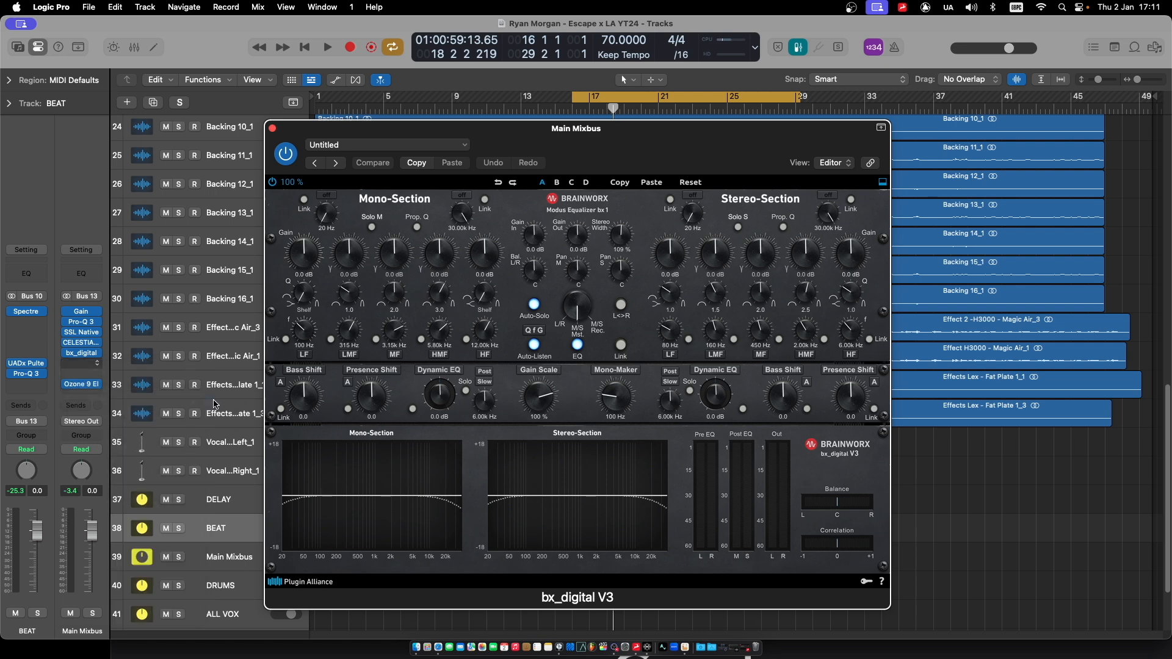
Place the bx_digital V3 mix and bx_digital V3 windows side by side to compare them, and close all plug-in windows.
{"action": "left_click_drag", "start_coordinate": [556, 172], "coordinate": [424, 166]}
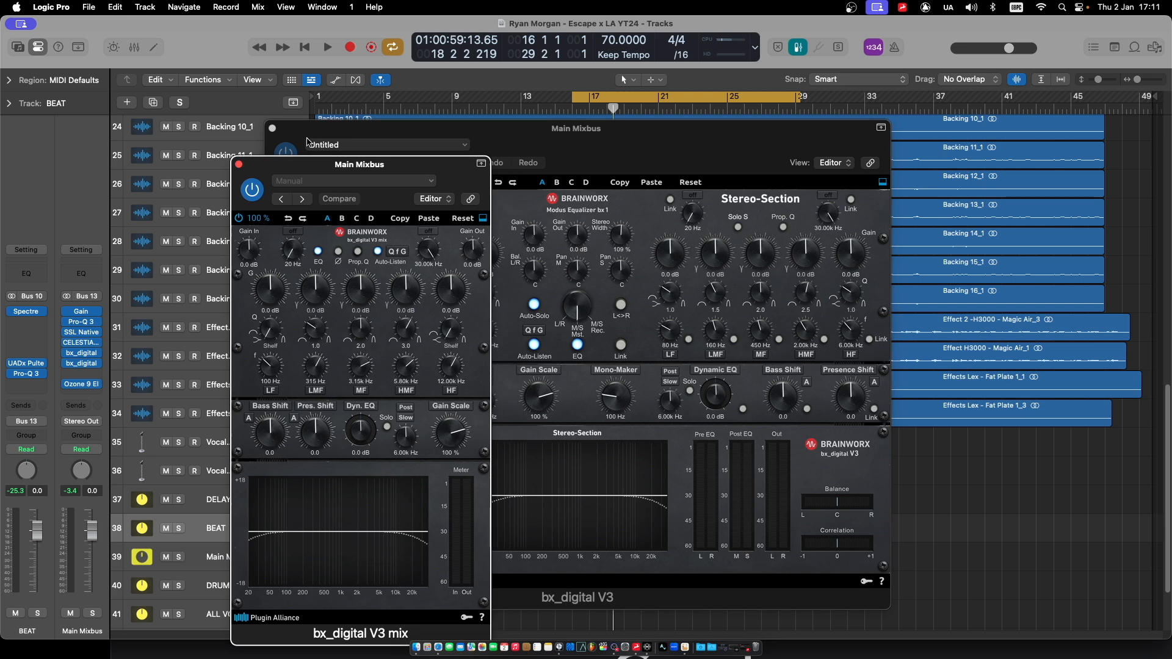
{"action": "left_click_drag", "start_coordinate": [304, 133], "coordinate": [582, 128]}
{"action": "left_click_drag", "start_coordinate": [453, 170], "coordinate": [425, 155]}
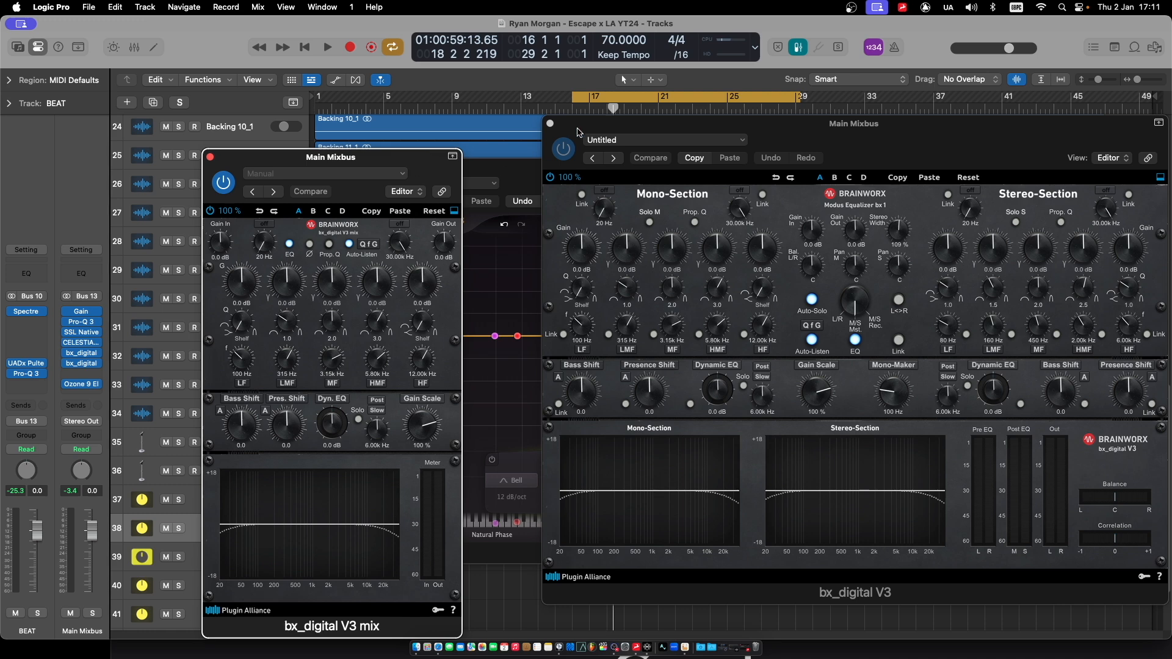
{"action": "left_click_drag", "start_coordinate": [665, 125], "coordinate": [394, 125]}
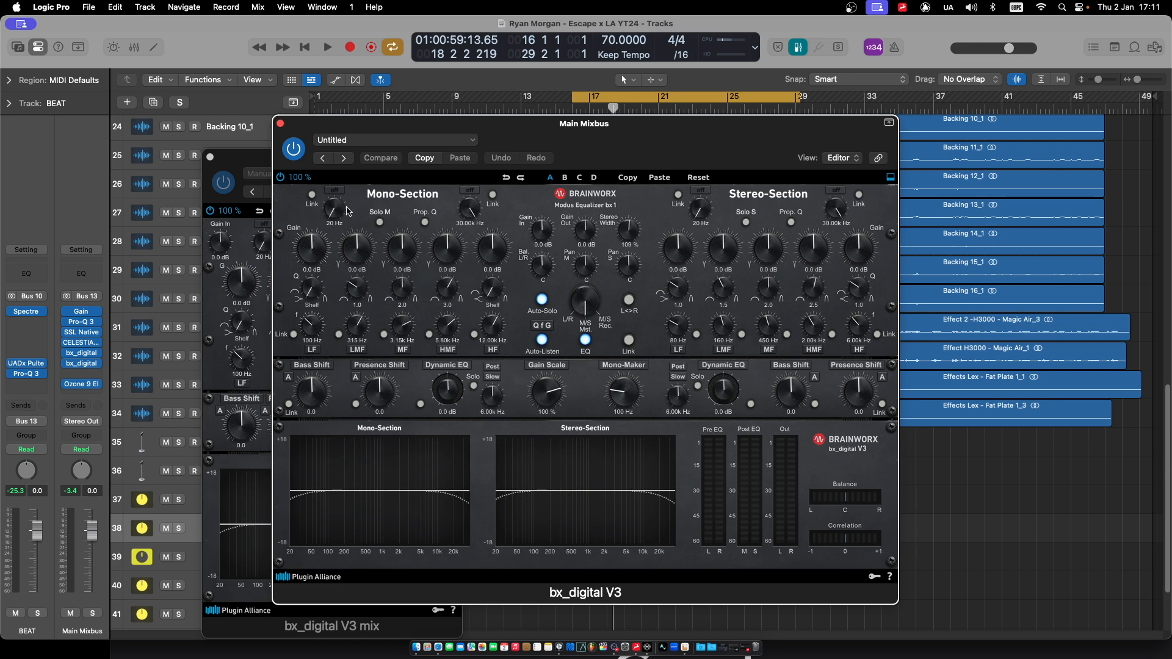
{"action": "left_click", "coordinate": [280, 124], "text": "alt"}
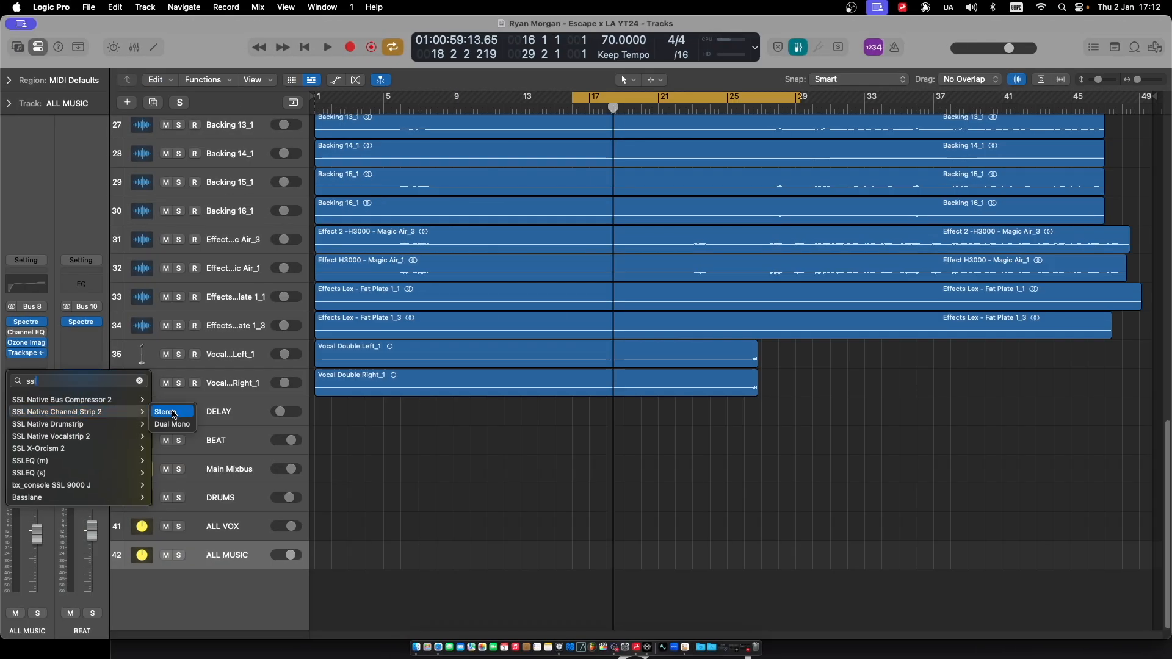
Insert a stereo SSL Native Channel Strip 2 on the ALL MUSIC channel, check its available presets, and close the plug-in.
{"action": "left_click", "coordinate": [174, 413]}
{"action": "left_click_drag", "start_coordinate": [417, 158], "coordinate": [381, 135]}
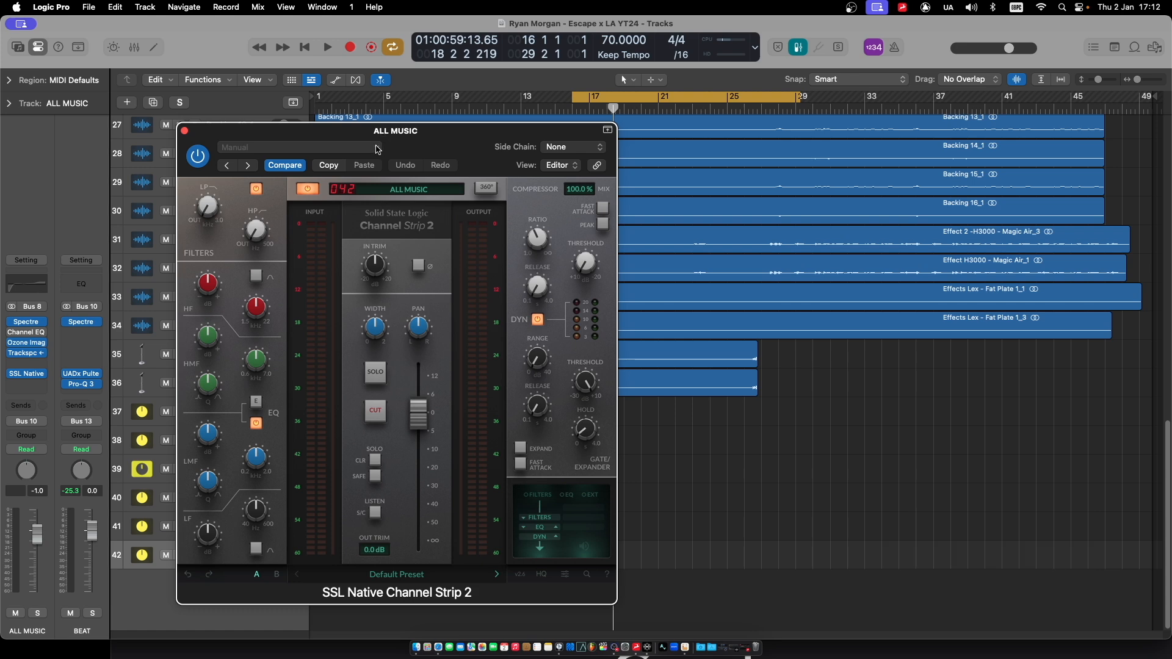
{"action": "left_click", "coordinate": [377, 150]}
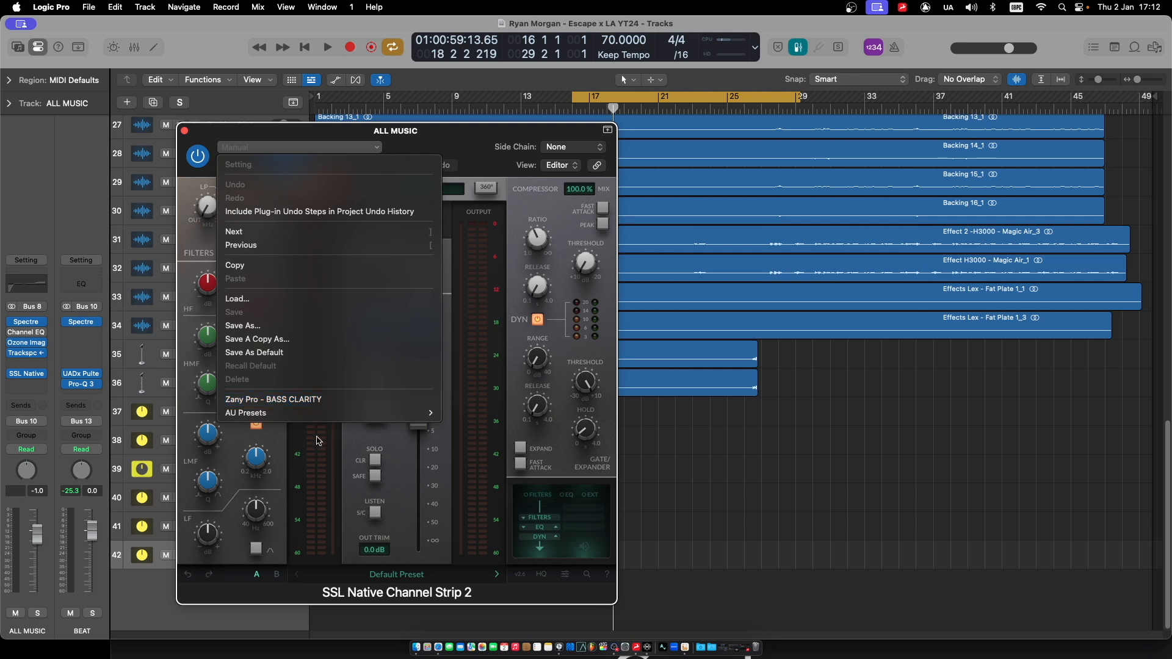
{"action": "left_click", "coordinate": [414, 136]}
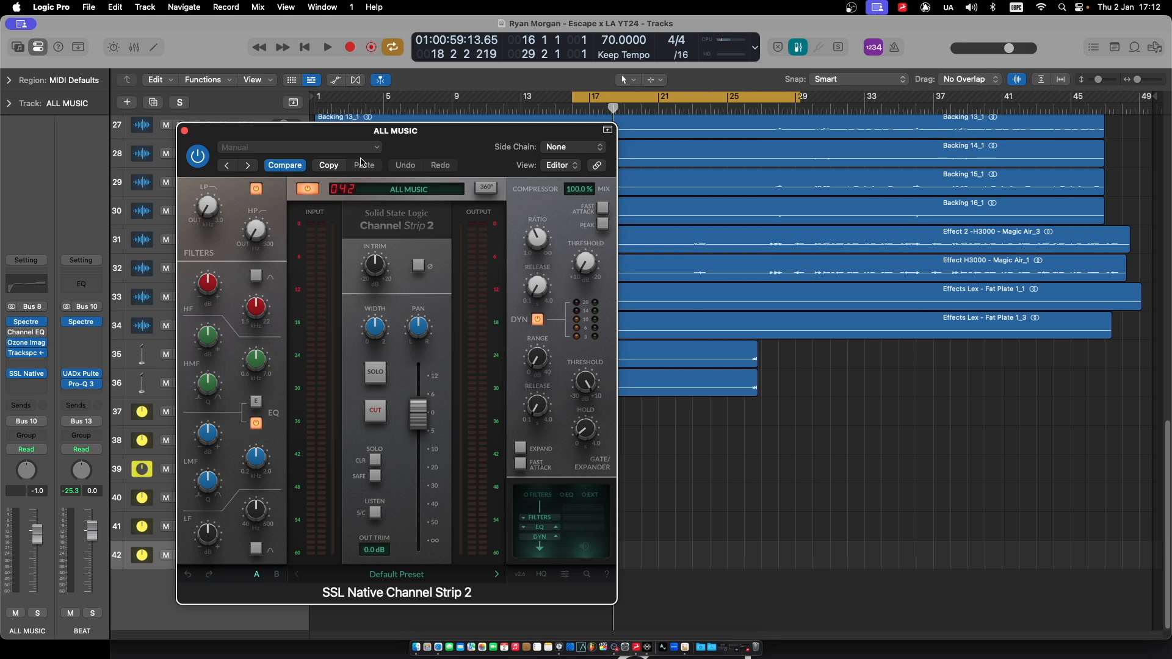
{"action": "left_click", "coordinate": [184, 130]}
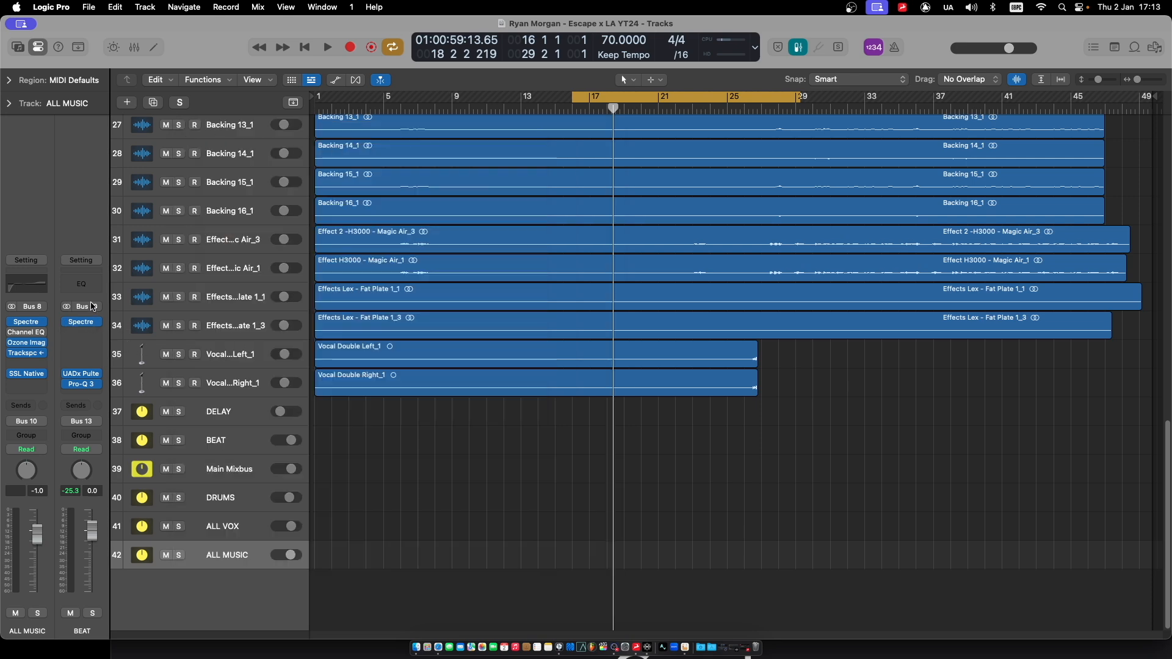
Add Channel EQ to BEAT with +3.1 dB at 139 Hz, -6.1 dB at 875 Hz, +4.3 dB at 2560 Hz and +3.1 dB at 6000 Hz.
{"action": "left_click", "coordinate": [87, 289]}
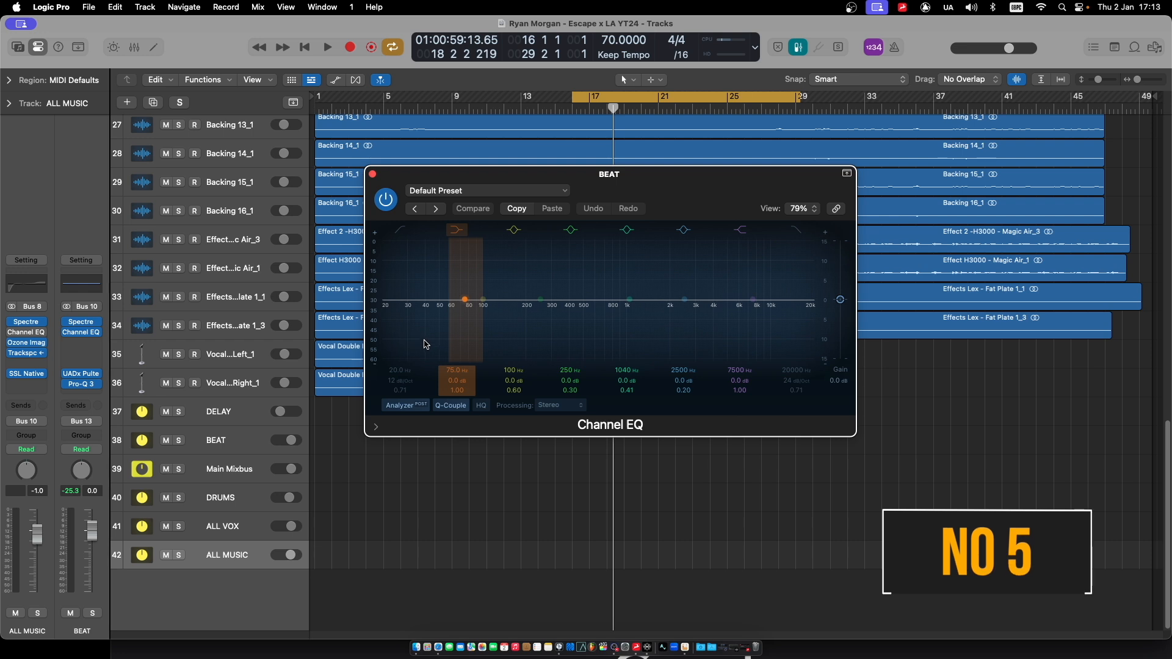
{"action": "left_click_drag", "start_coordinate": [483, 299], "coordinate": [503, 287]}
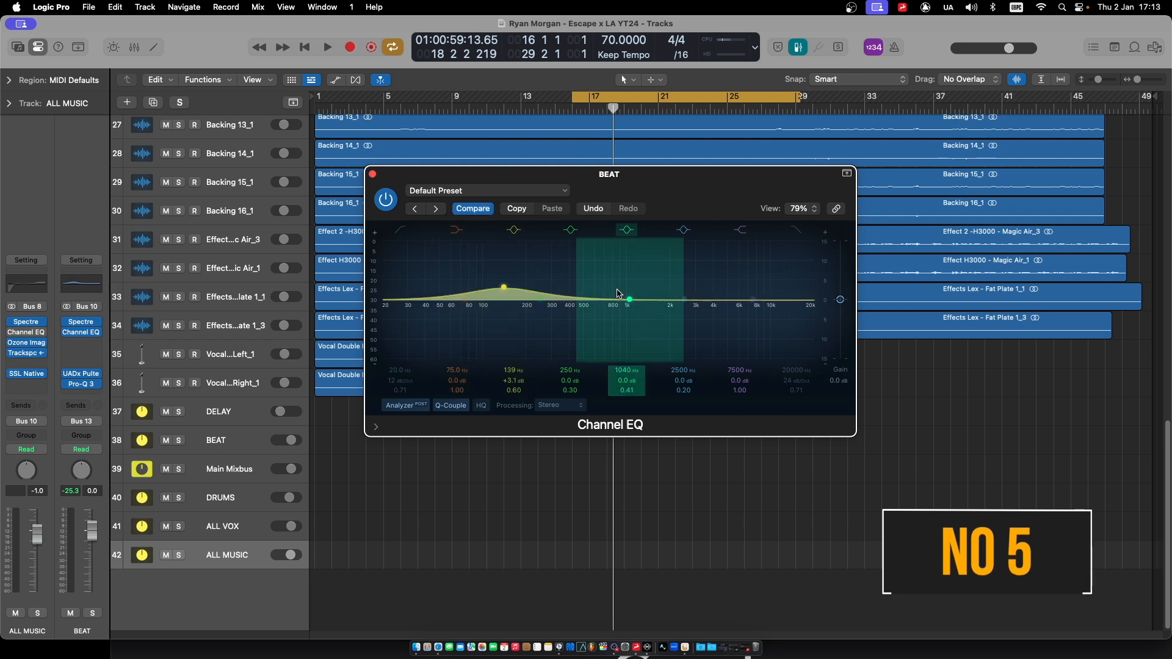
{"action": "left_click_drag", "start_coordinate": [627, 299], "coordinate": [618, 324]}
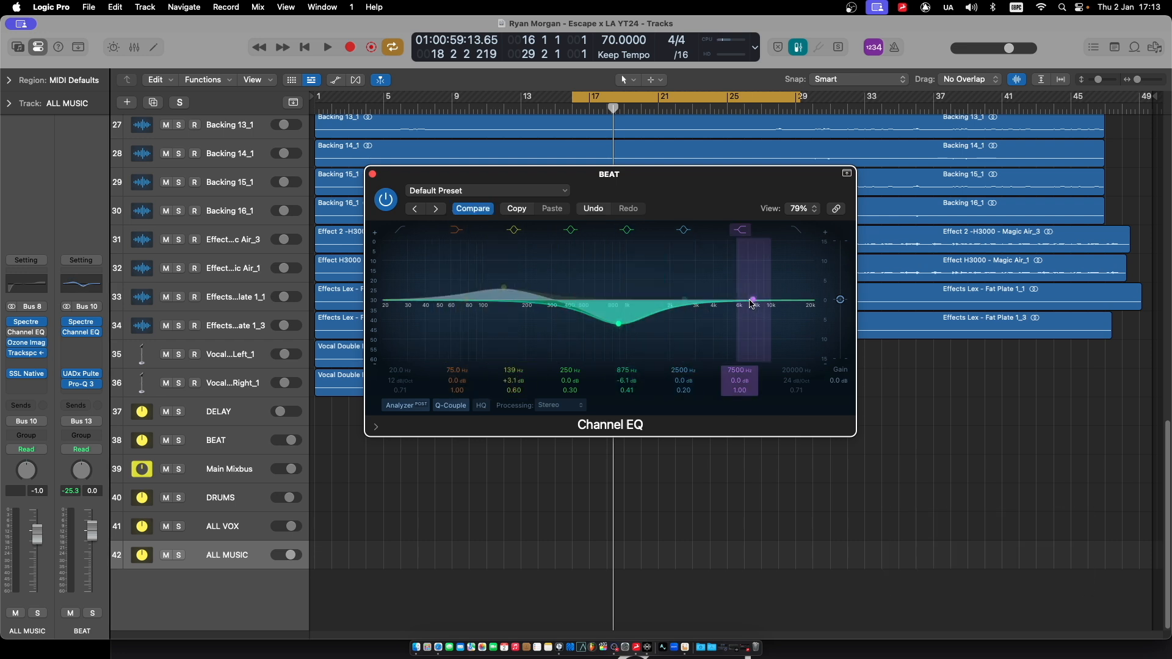
{"action": "left_click_drag", "start_coordinate": [750, 301], "coordinate": [687, 282]}
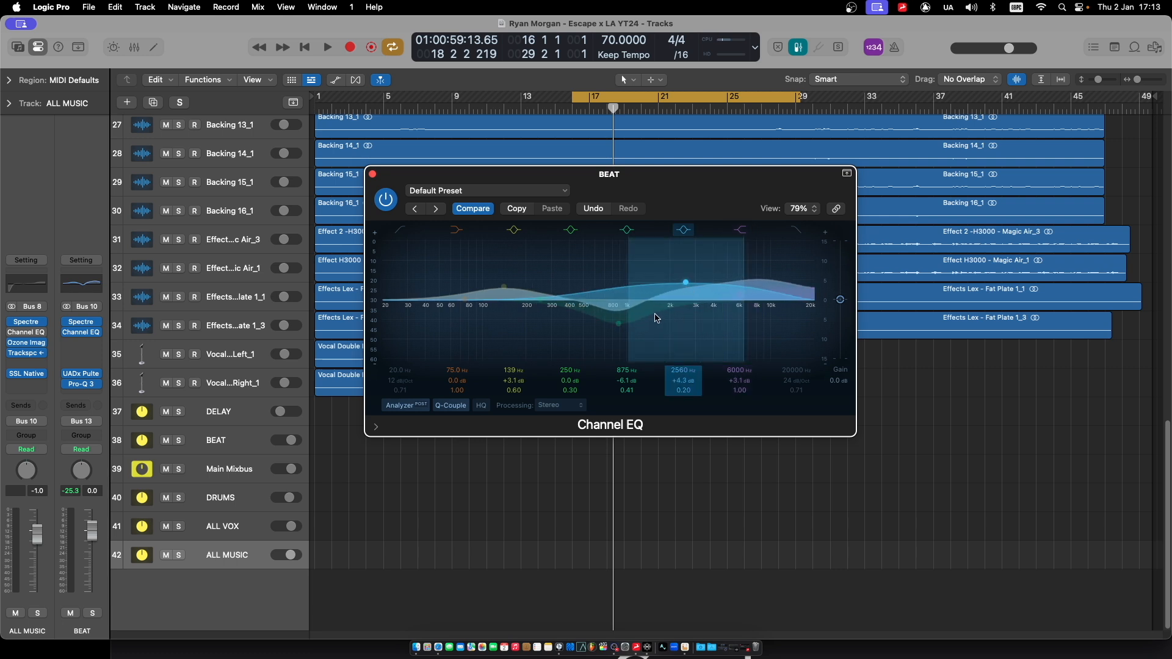
Reshape the Channel EQ curve to -3.9 dB at 67.5 Hz, -7.0 dB at 148 Hz, +2.0 dB at 880 Hz and -3.3 dB at 2720 Hz.
{"action": "mouse_move", "coordinate": [464, 302]}
{"action": "left_mouse_down"}
{"action": "mouse_move", "coordinate": [456, 331]}
{"action": "mouse_move", "coordinate": [459, 303]}
{"action": "left_mouse_up"}
{"action": "left_click_drag", "start_coordinate": [619, 323], "coordinate": [688, 318]}
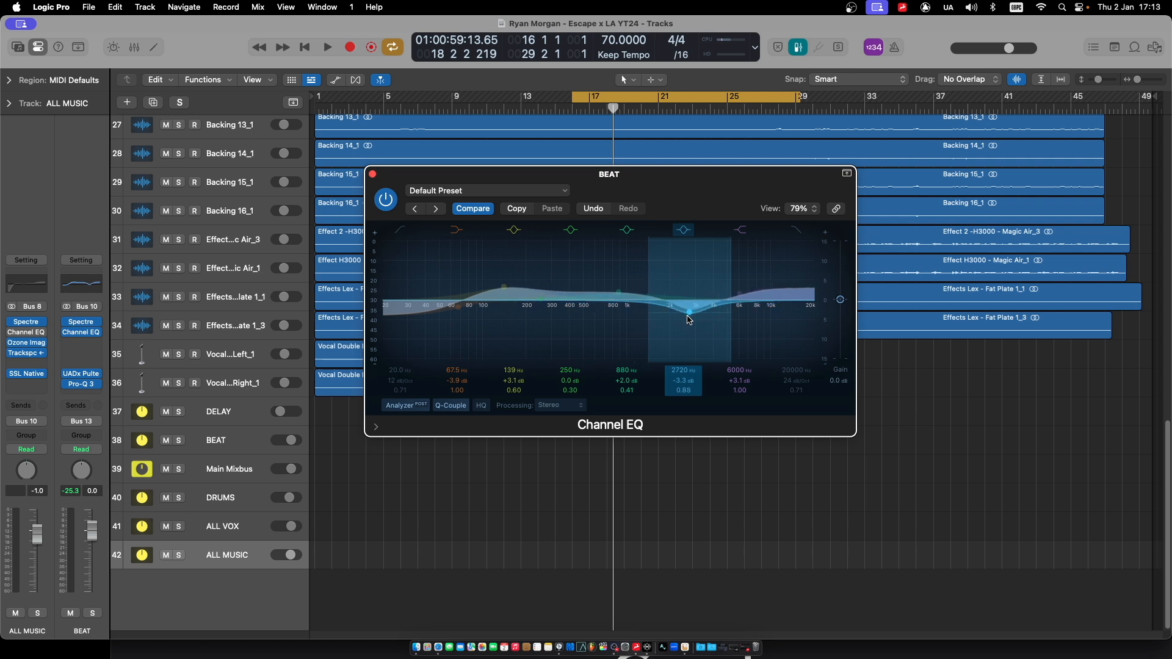
{"action": "left_click_drag", "start_coordinate": [504, 287], "coordinate": [512, 337]}
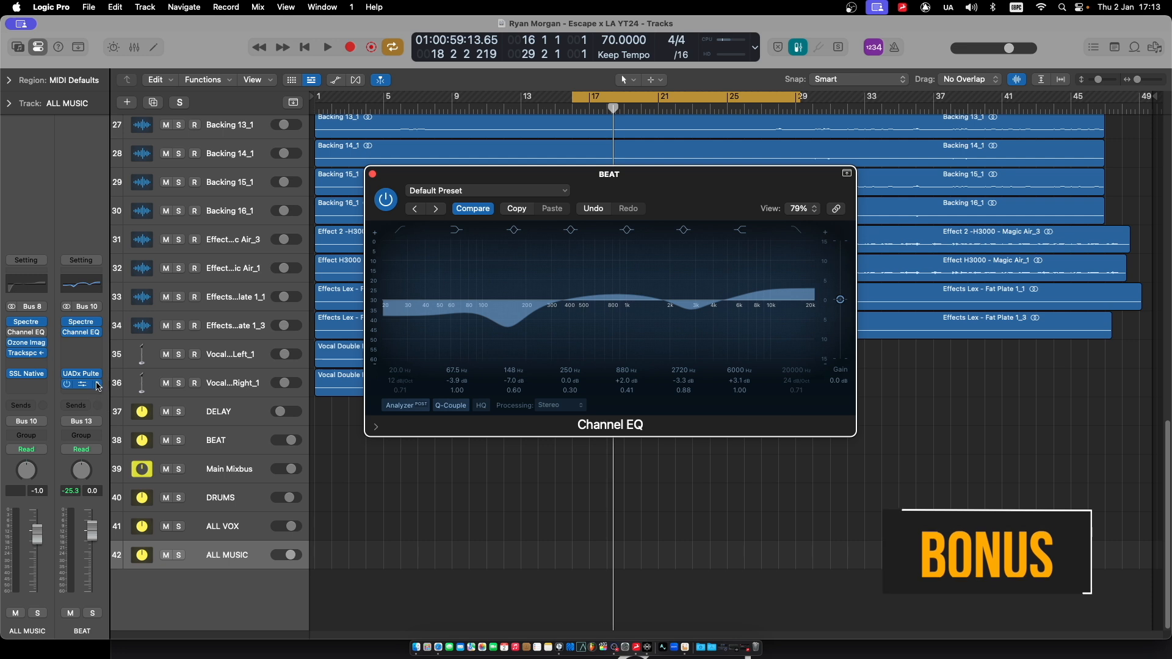
Insert the Fresh Air plug-in in the empty slot below Channel EQ on the BEAT channel.
{"action": "left_click", "coordinate": [91, 353]}
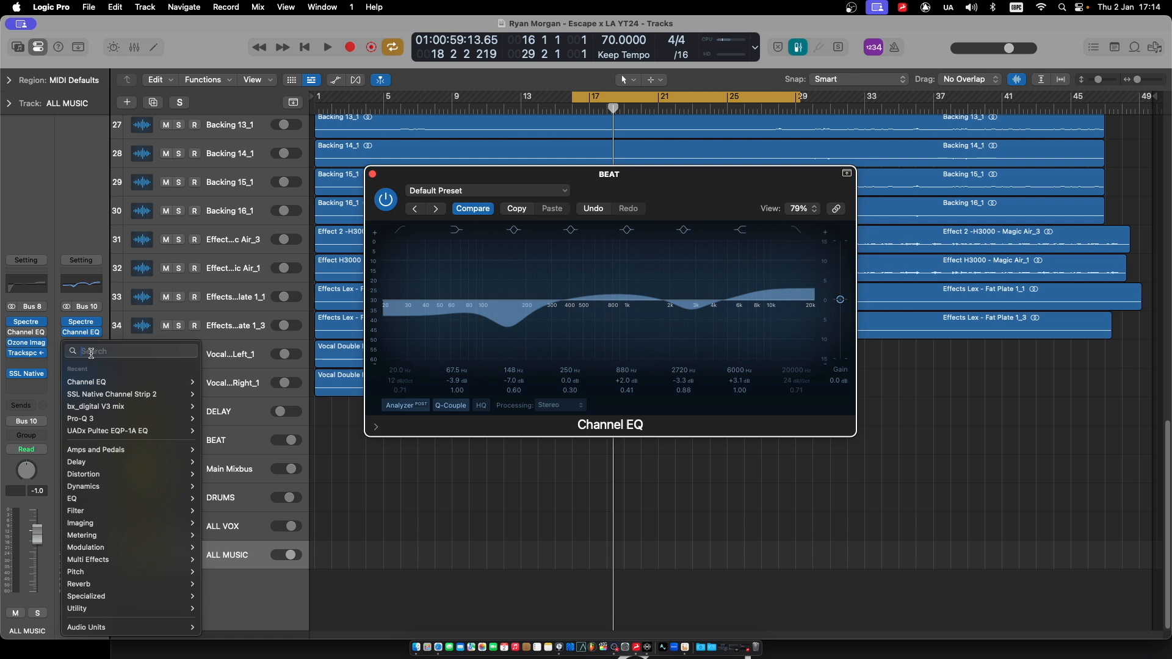
{"action": "type", "text": "slat"}
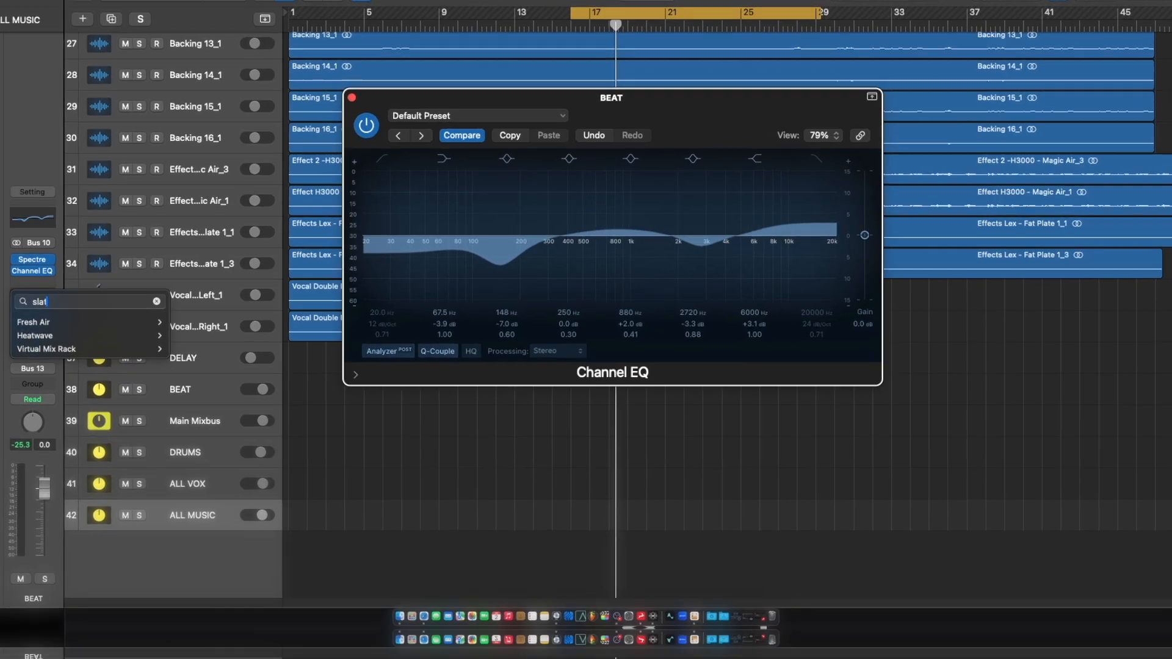
{"action": "key", "text": "Return"}
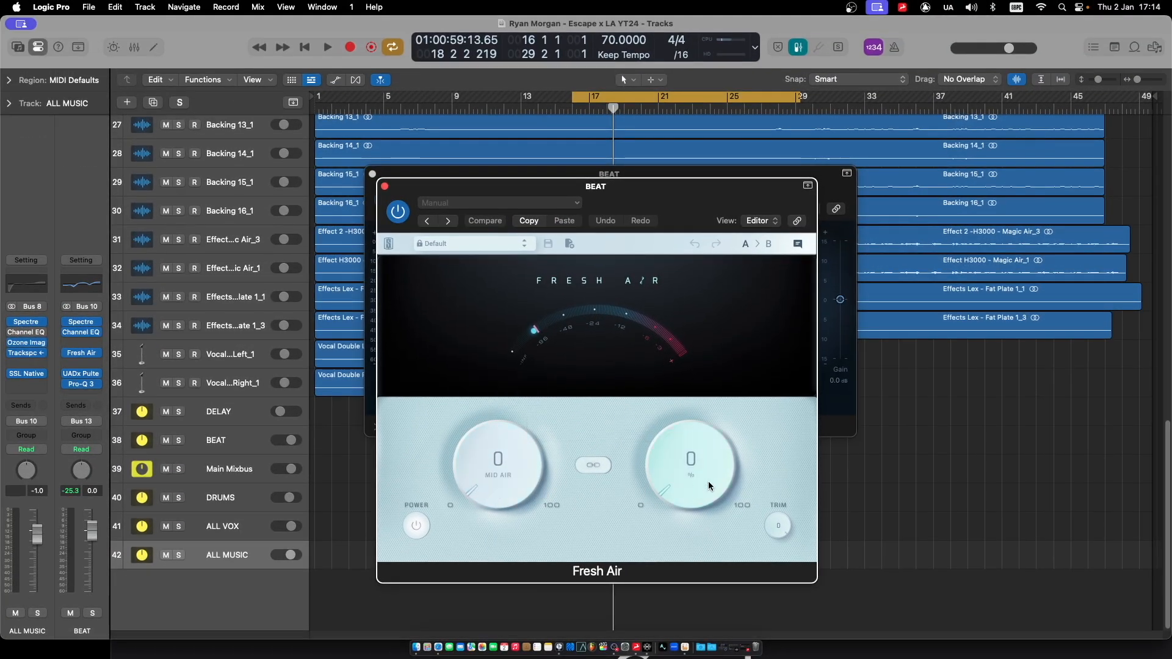
Try Fresh Air's Mid Air and High Air controls, with High Air at 26, reset them to 0, and close both plug-in windows.
{"action": "left_click_drag", "start_coordinate": [500, 479], "coordinate": [542, 555]}
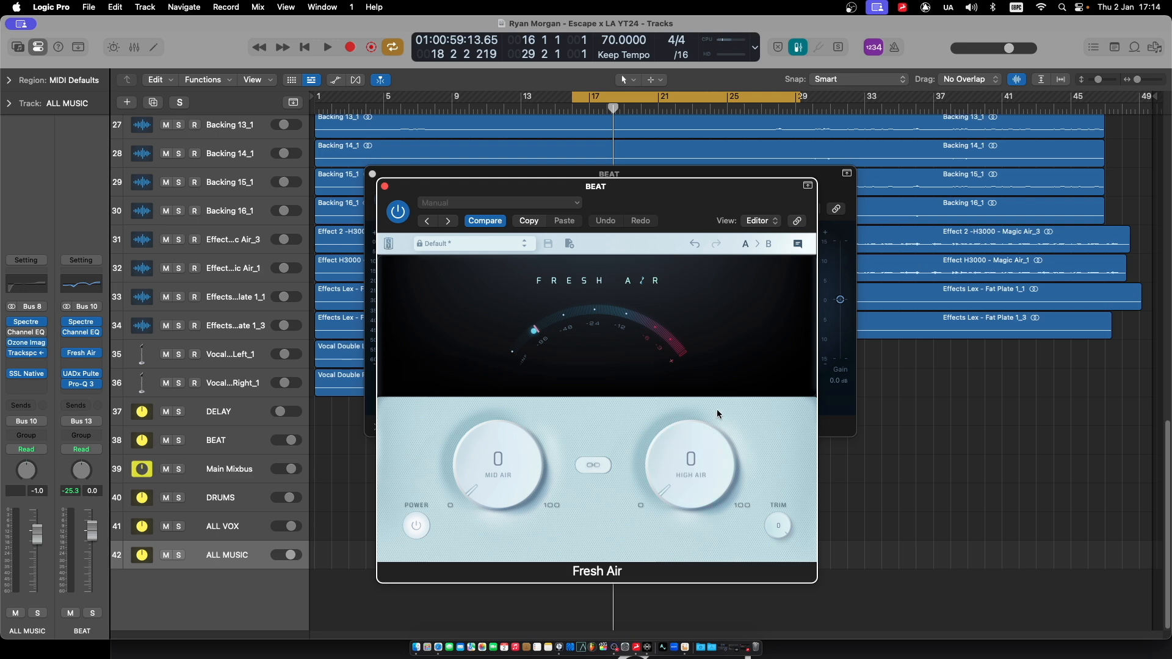
{"action": "left_click_drag", "start_coordinate": [688, 464], "coordinate": [727, 417]}
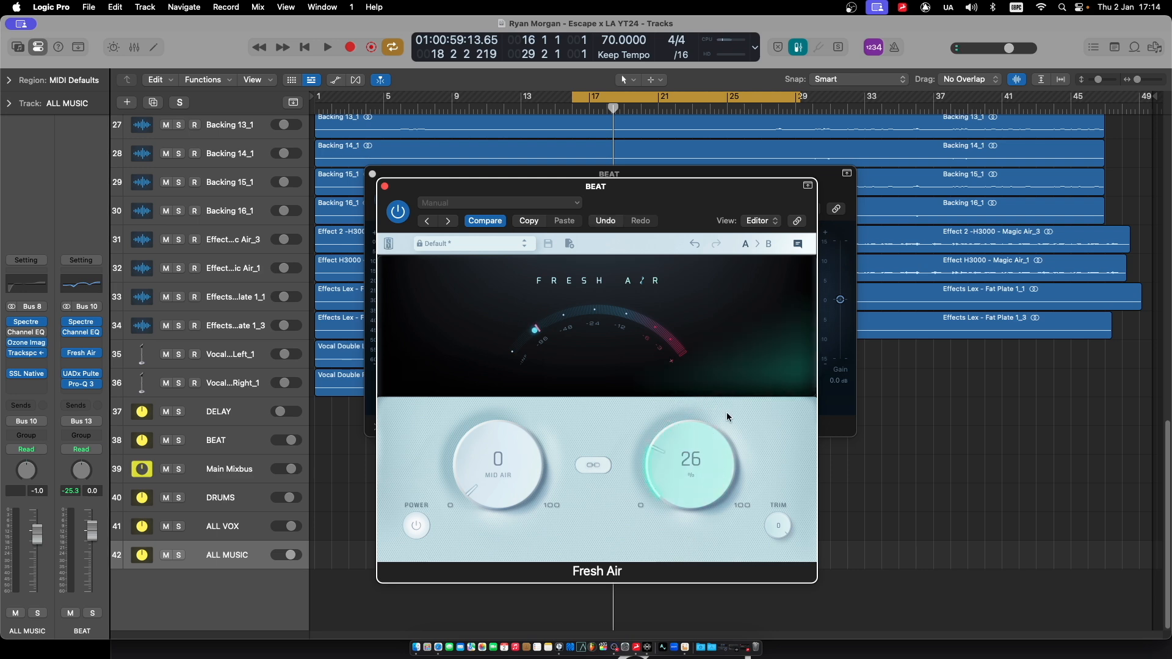
{"action": "left_click", "coordinate": [691, 459], "text": "alt"}
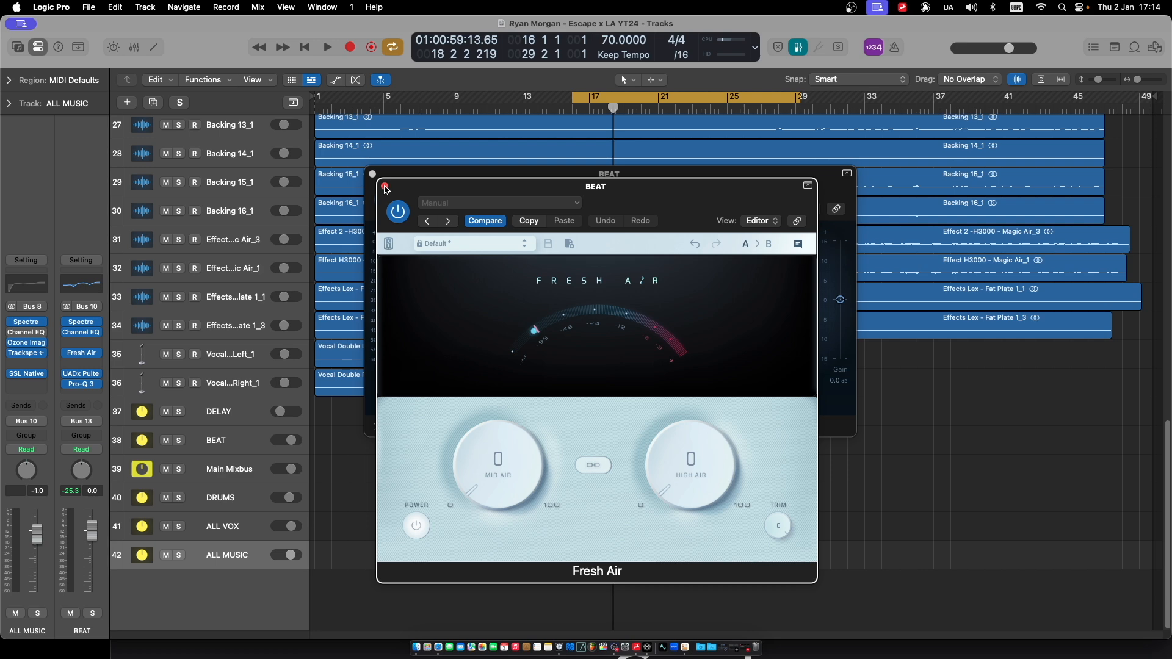
{"action": "left_click", "coordinate": [385, 187]}
{"action": "left_click", "coordinate": [373, 175]}
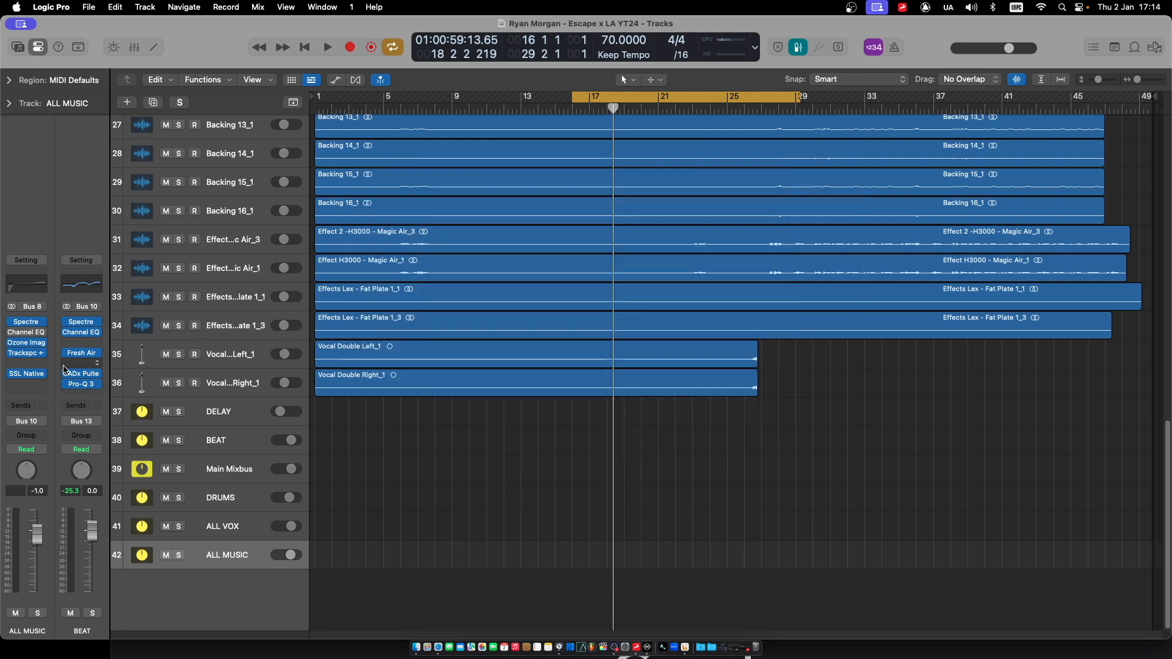
Replace Fresh Air on the BEAT channel with a stereo Ozone 11 Equalizer.
{"action": "mouse_move", "coordinate": [82, 358]}
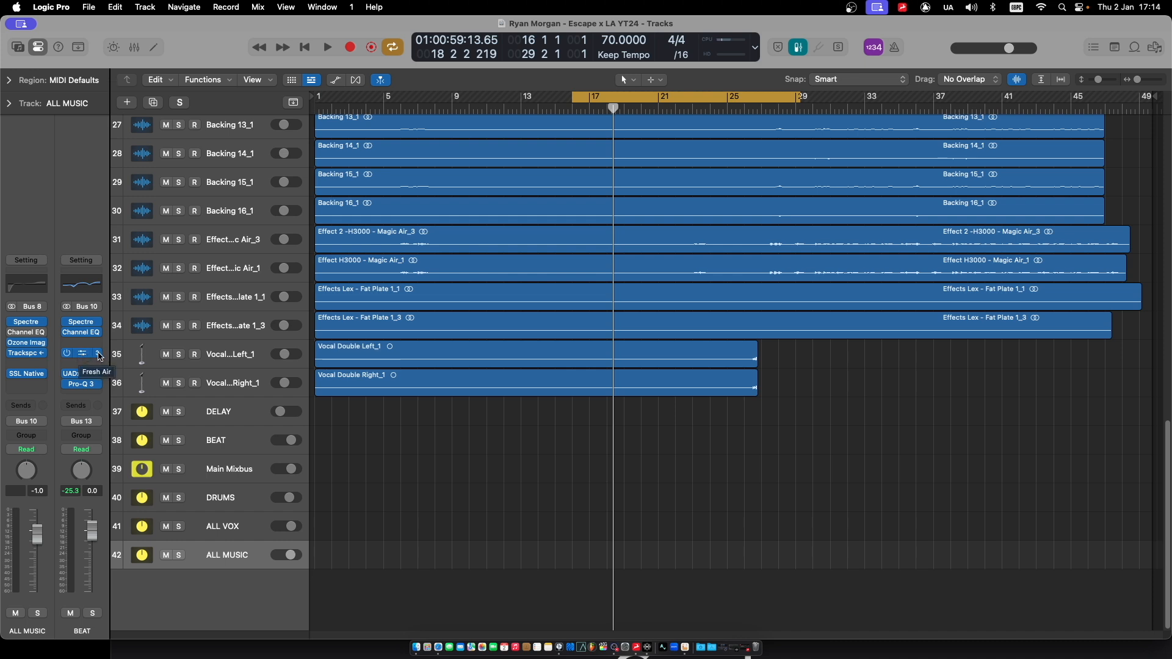
{"action": "left_click", "coordinate": [98, 354]}
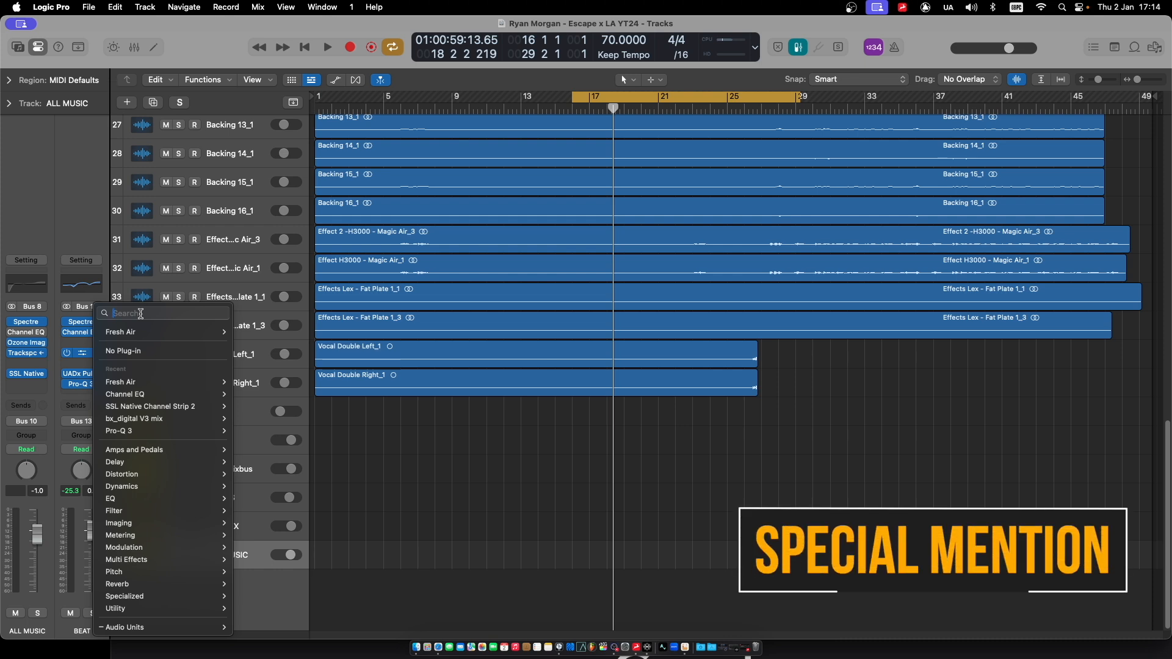
{"action": "type", "text": "ozone"}
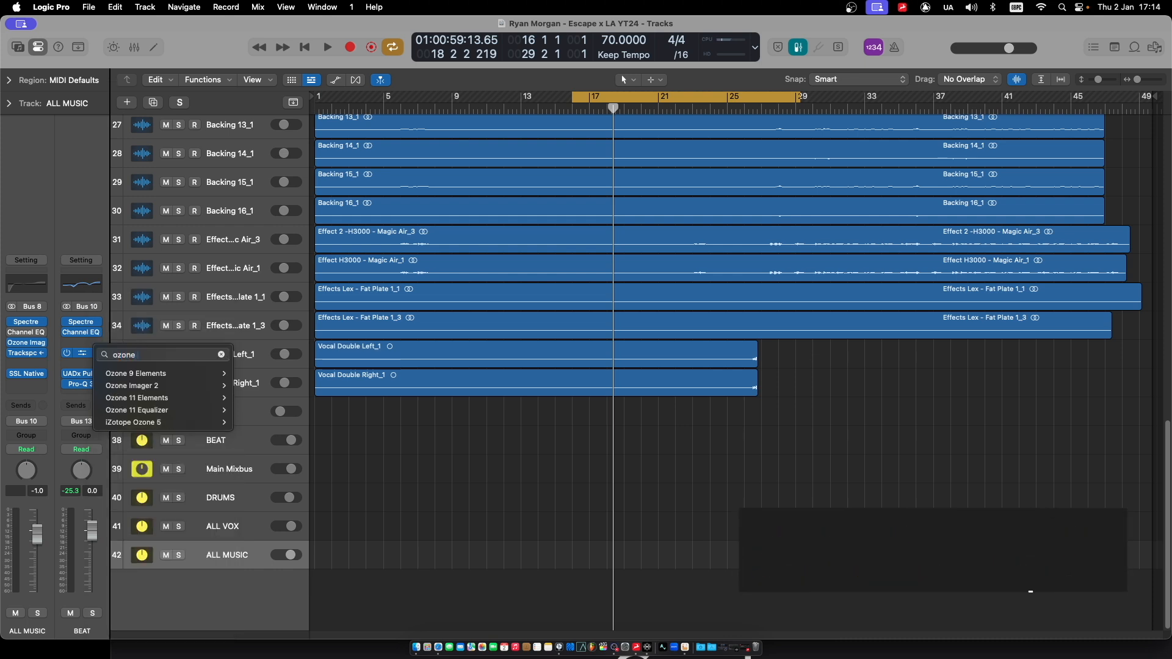
{"action": "type", "text": " 11"}
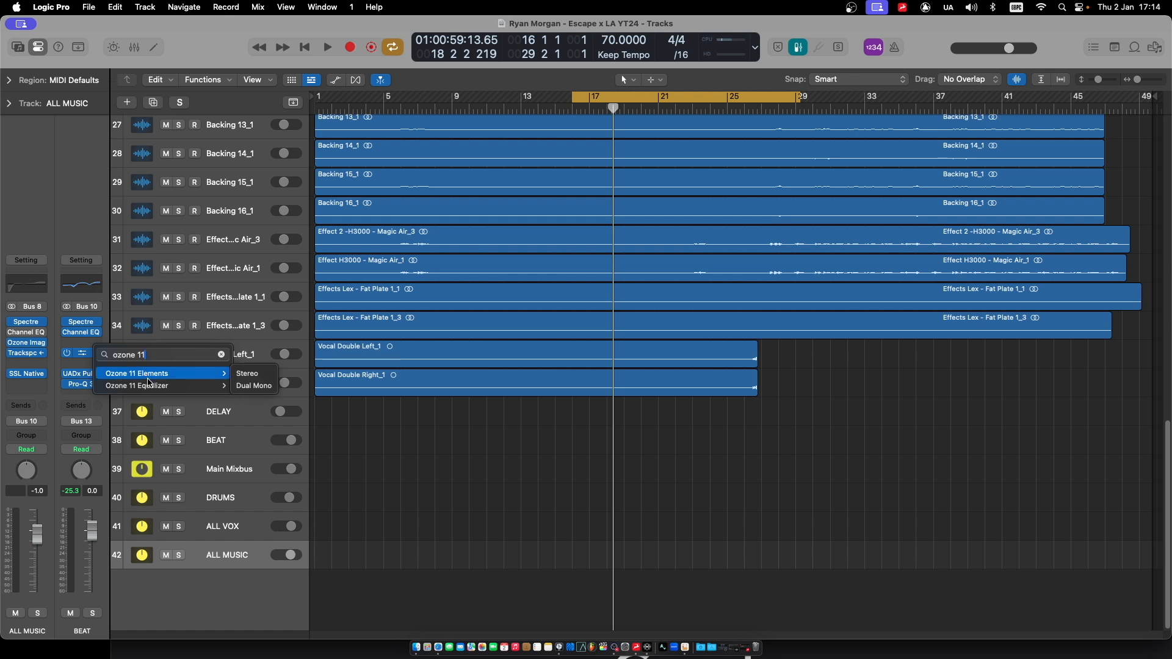
{"action": "mouse_move", "coordinate": [184, 385]}
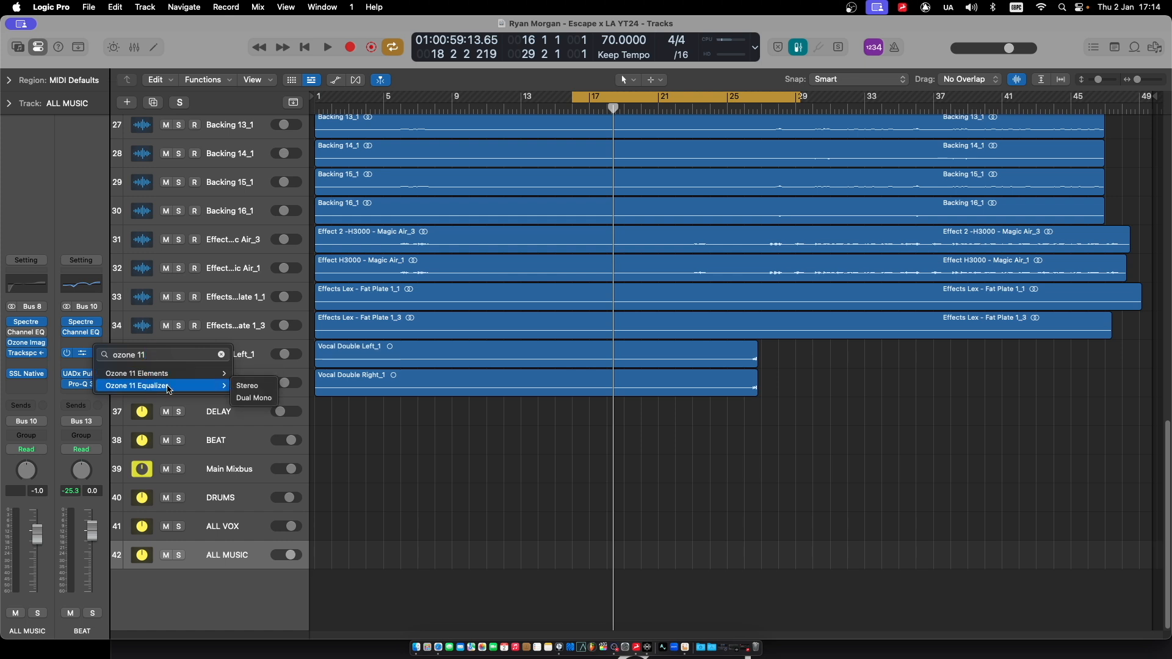
{"action": "left_click", "coordinate": [264, 387]}
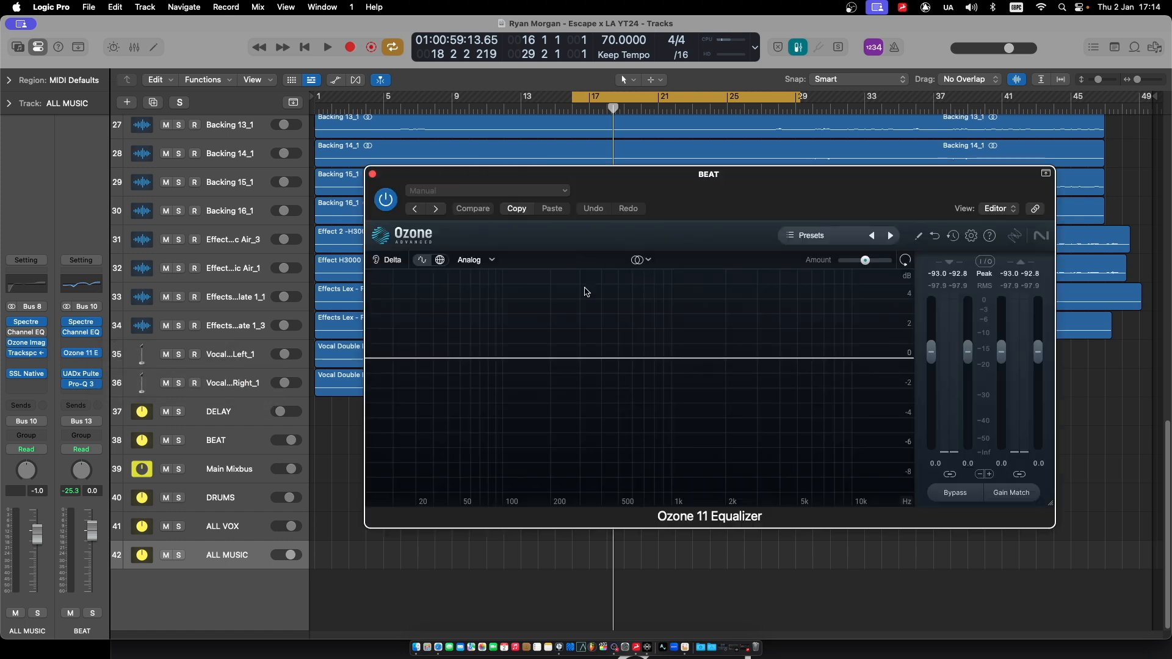
Move the Ozone 11 Equalizer window closer to the channel strips and open its stereo processing mode choices.
{"action": "left_click_drag", "start_coordinate": [739, 181], "coordinate": [553, 188]}
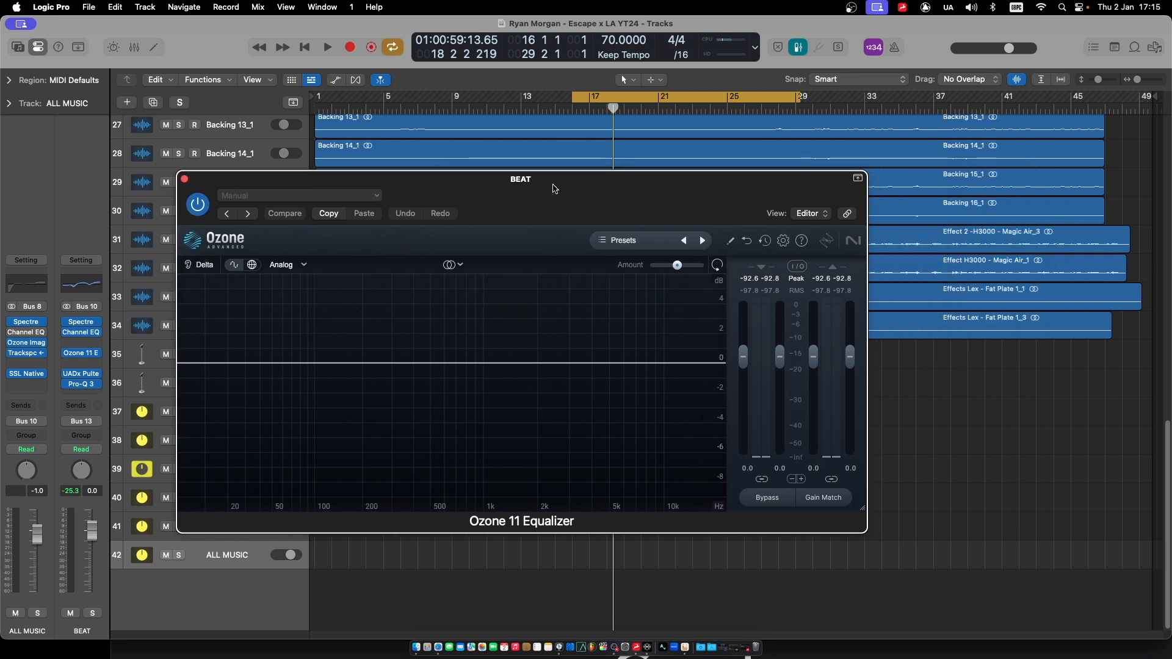
{"action": "left_click", "coordinate": [460, 266]}
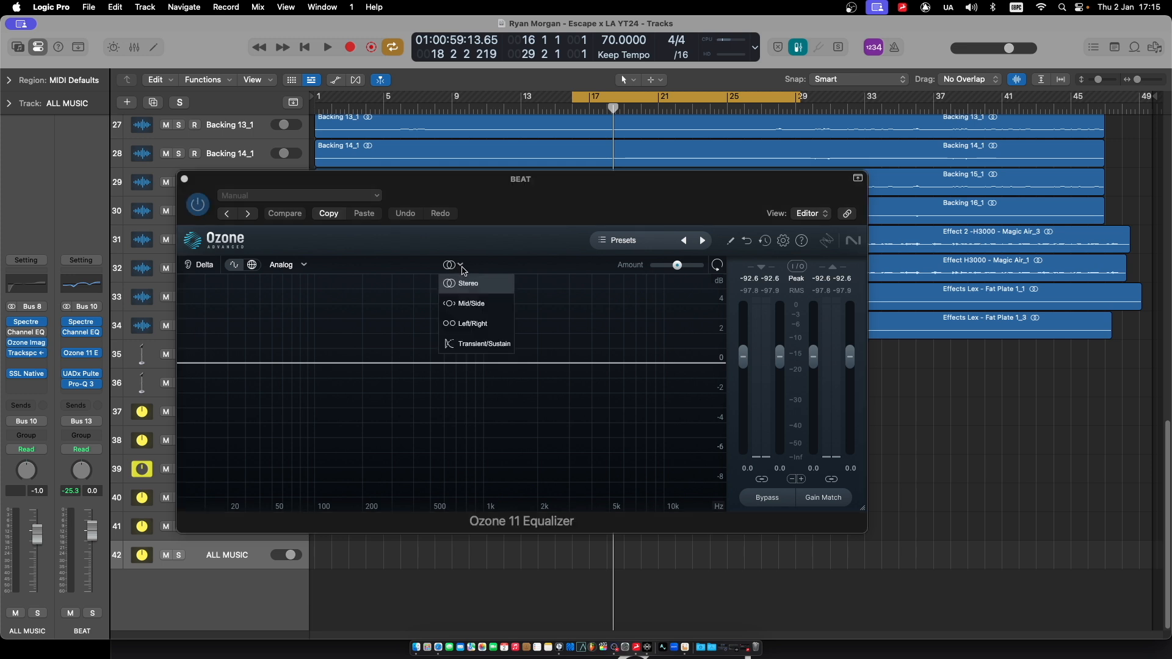